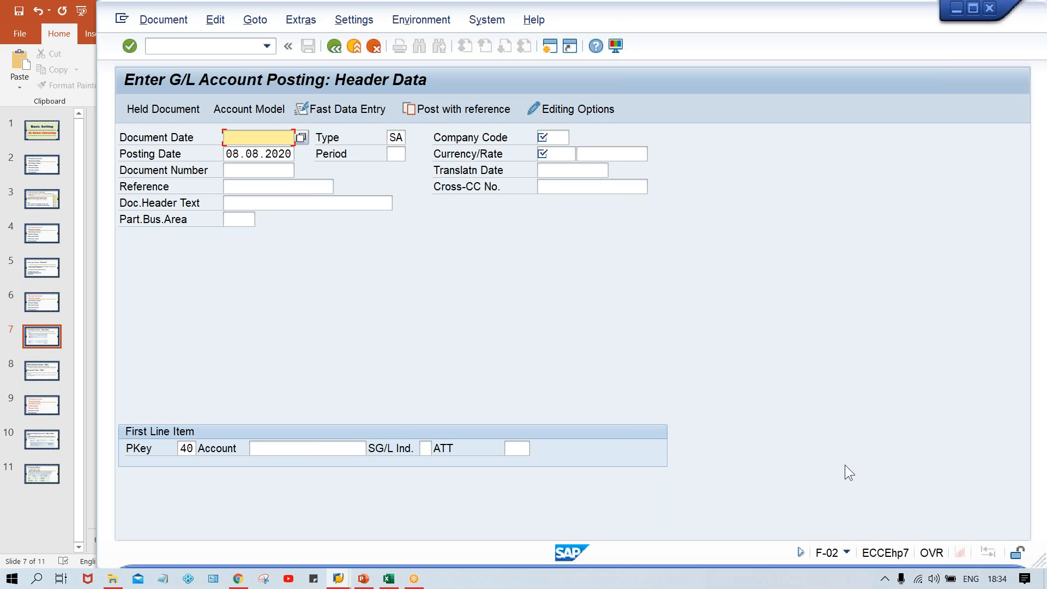
left_click(886, 581)
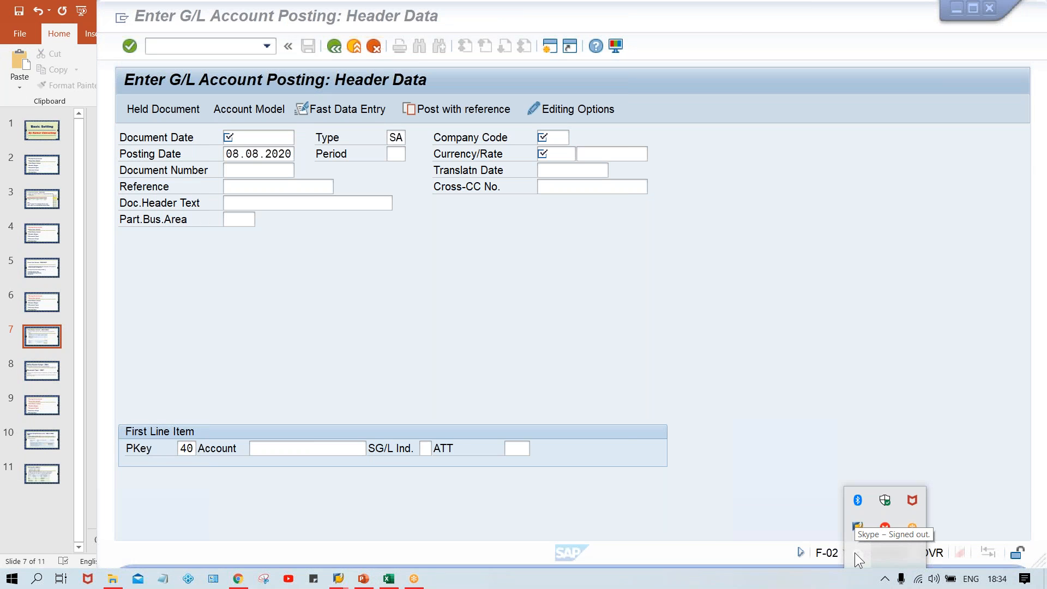
left_click(696, 332)
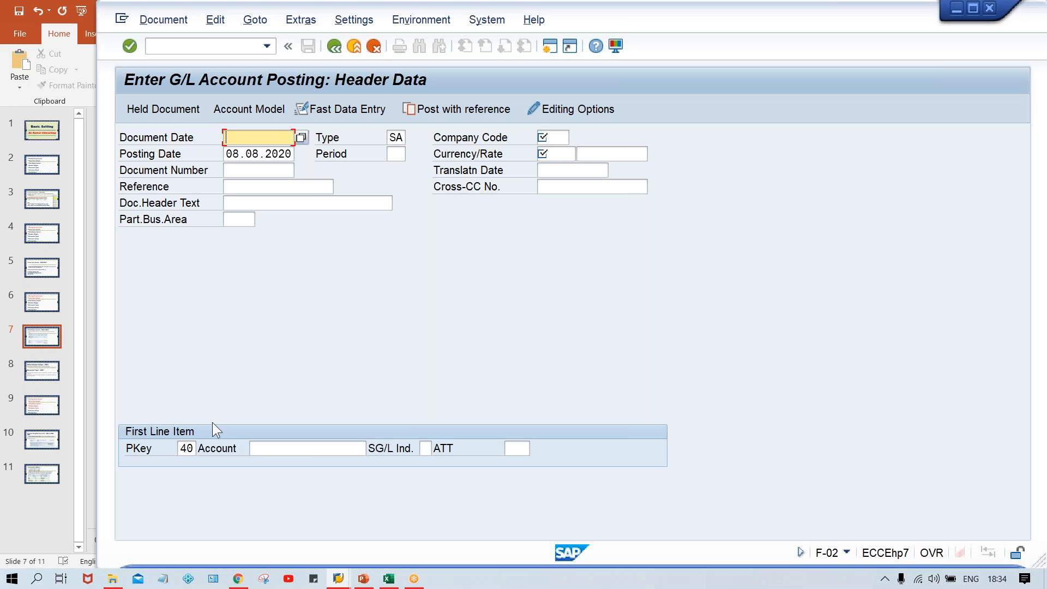
Step: Open transaction FB50 to enter a G/L account document
left_click(158, 46)
type("/nfb50")
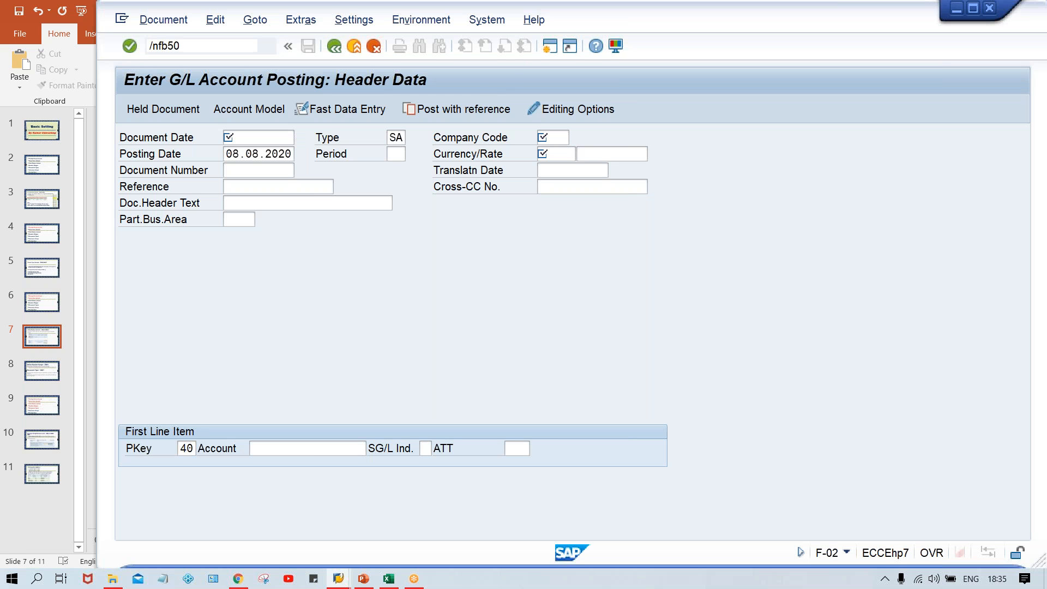
key("Return")
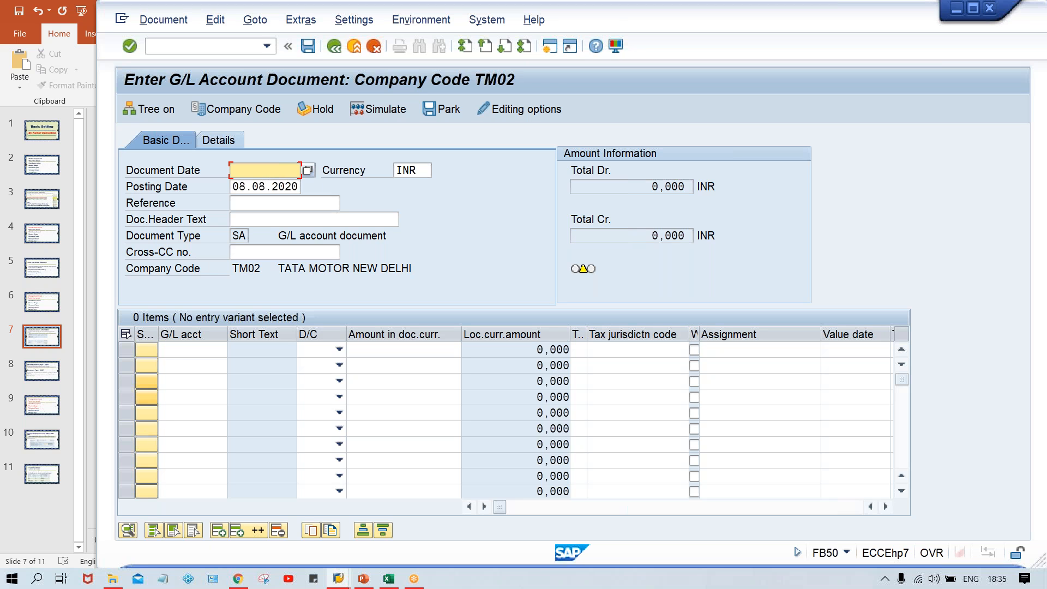
Step: Set the first line item's debit/credit indicator to Debit
left_click(178, 345)
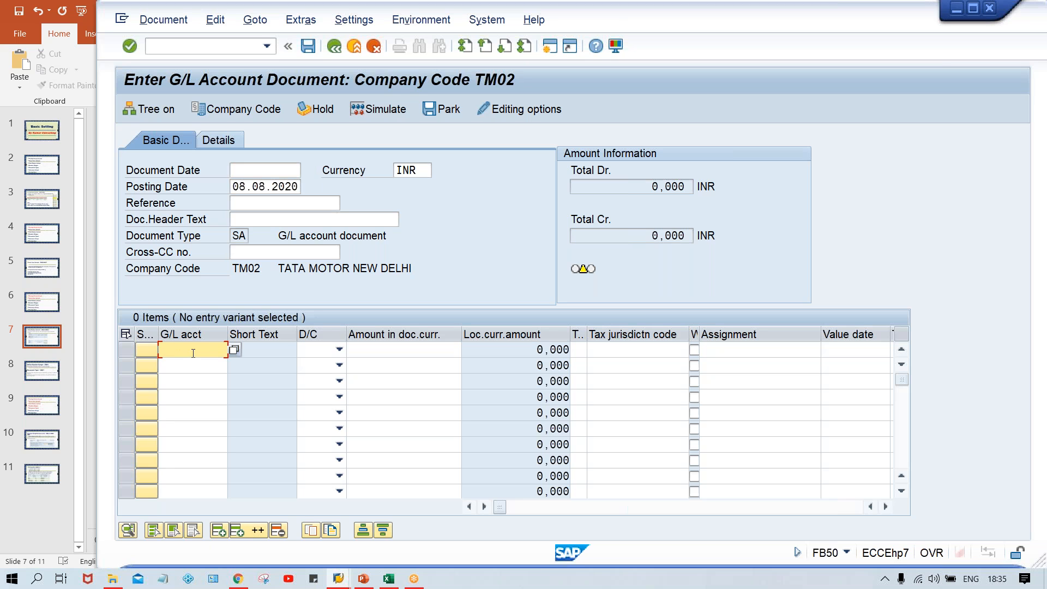
left_click(313, 351)
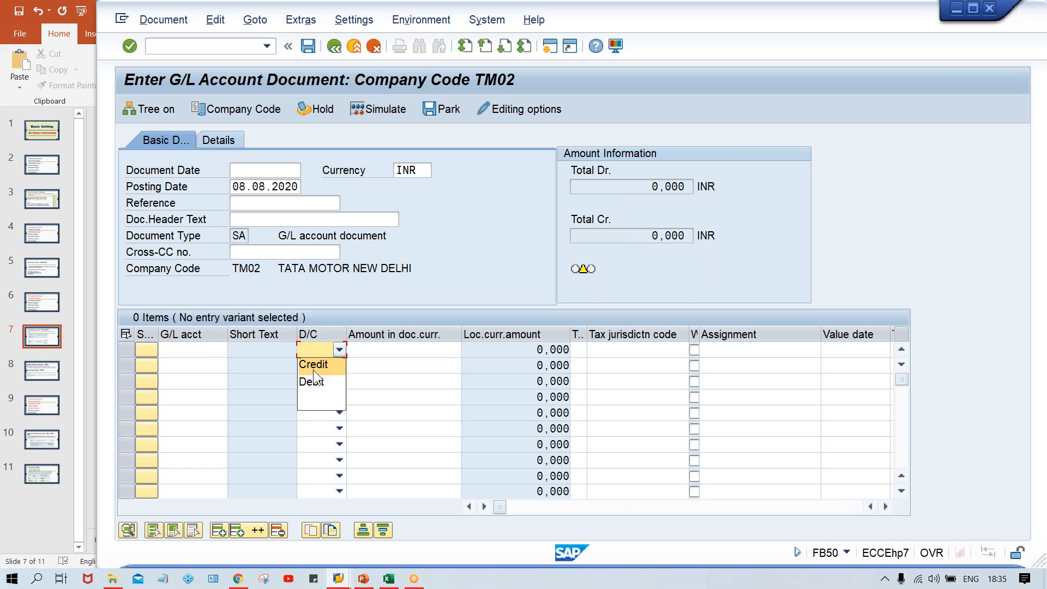
left_click(209, 351)
left_click(310, 353)
left_click(311, 381)
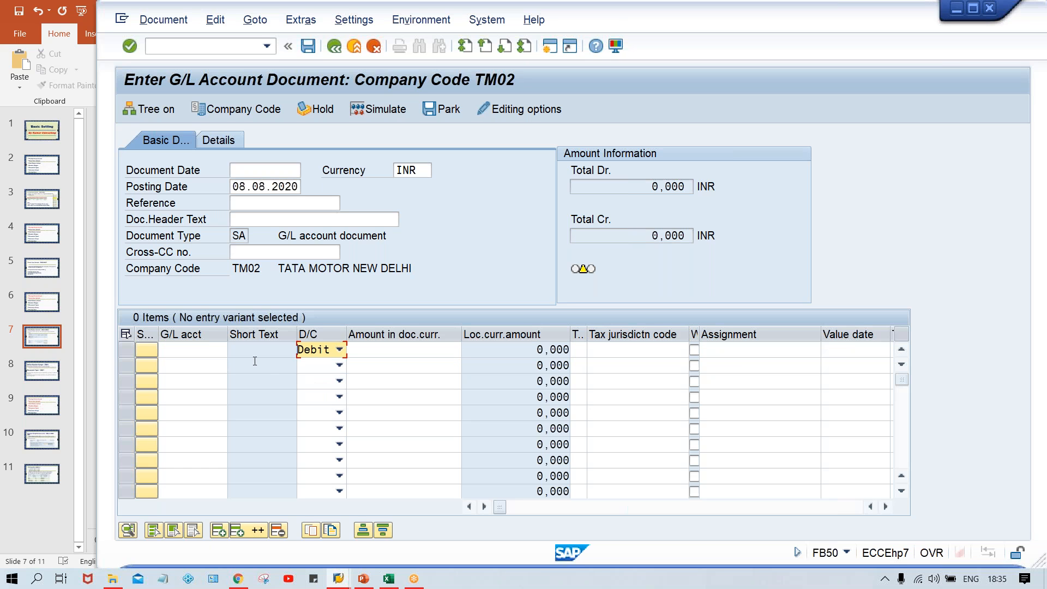
Step: Set the first line item to Credit and the second line item to Debit
left_click(317, 351)
left_click(318, 367)
left_click(318, 362)
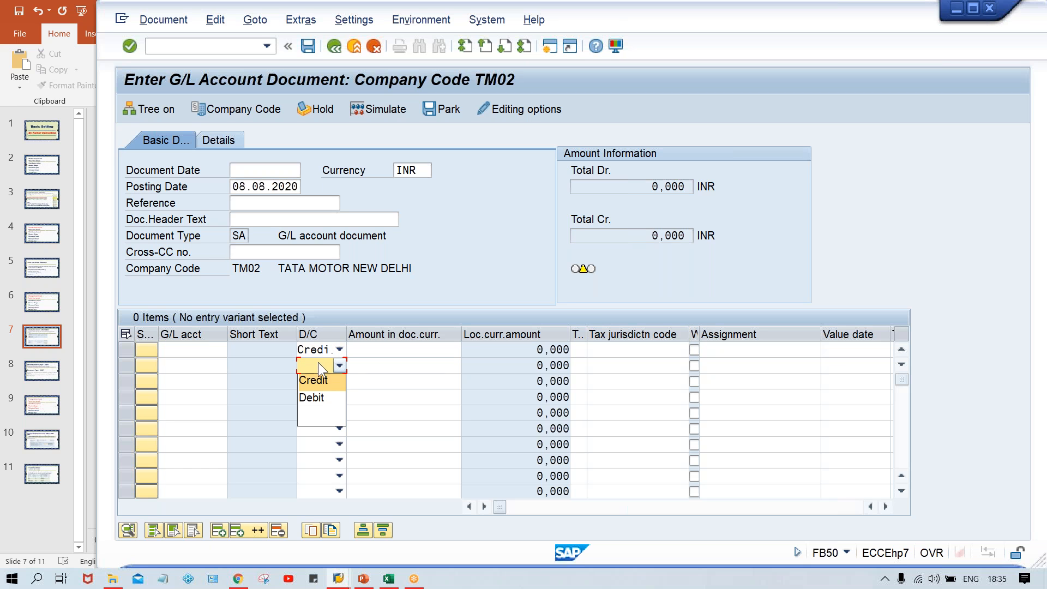
left_click(320, 393)
Step: Scroll across the line item table to examine which entry columns are available
left_click(194, 359)
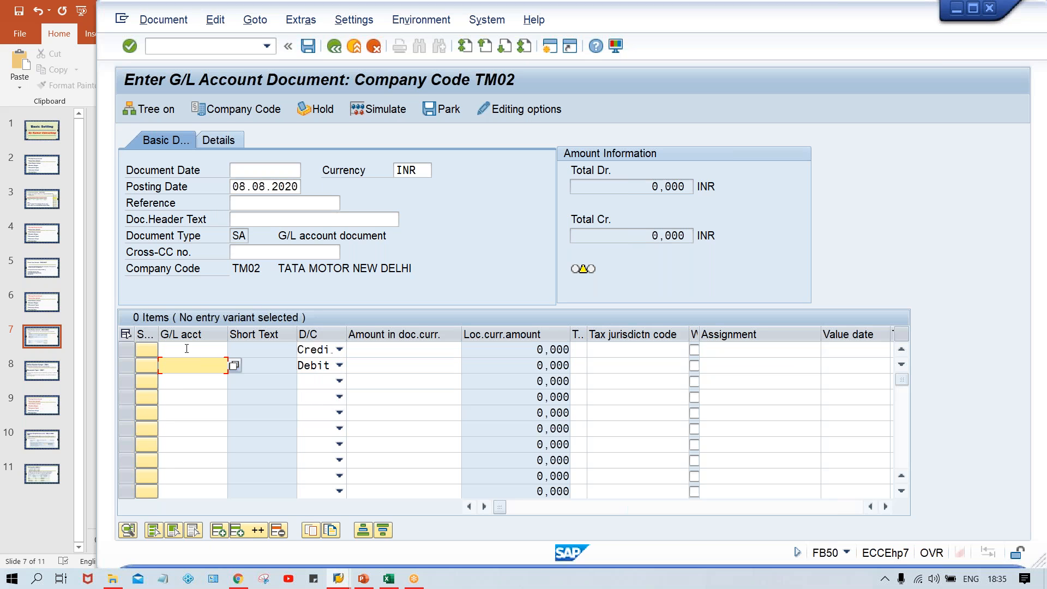
left_click(186, 349)
left_click(188, 365)
left_click(382, 352)
left_click(401, 366)
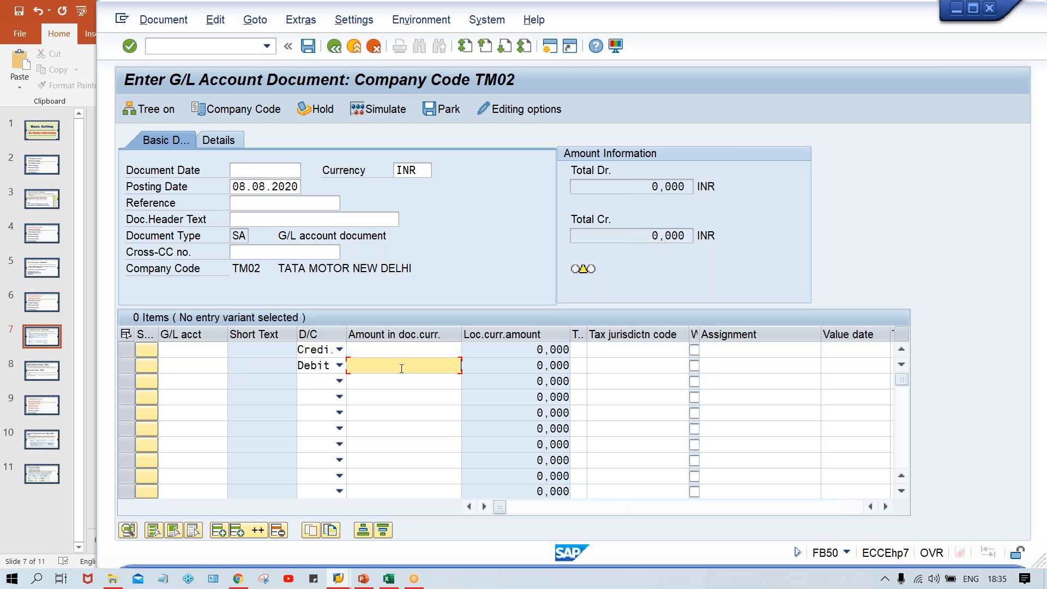
left_click(885, 506)
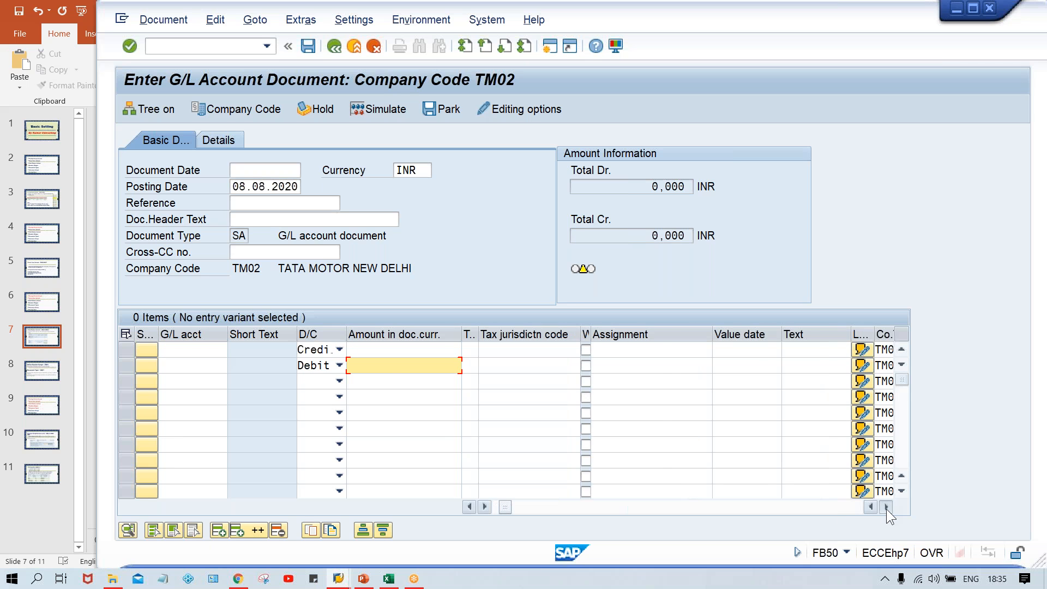
left_click(885, 507)
left_click(885, 507)
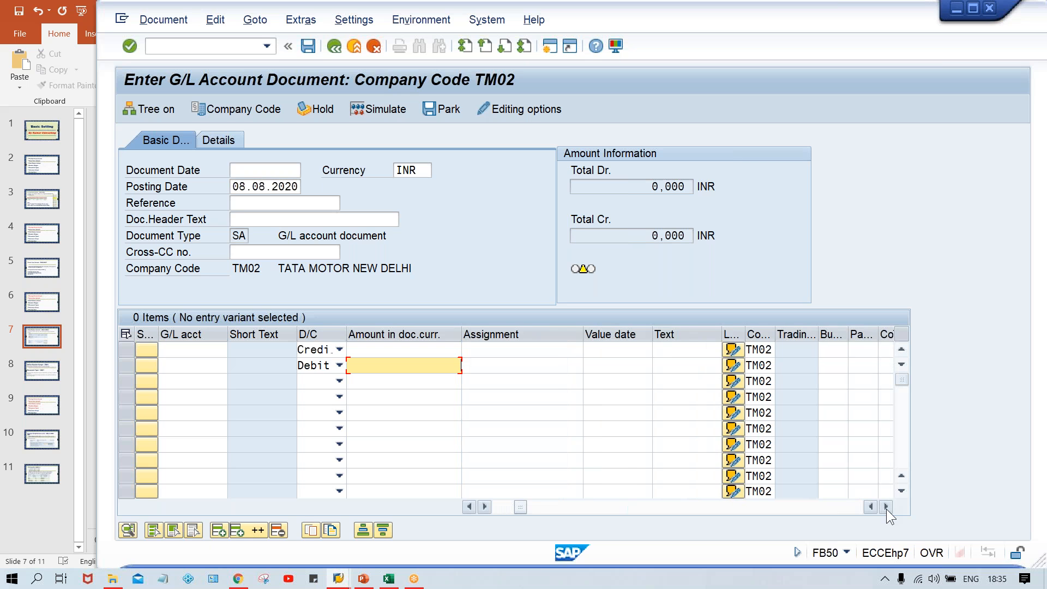
left_click(886, 506)
left_click(885, 506)
left_click(885, 506)
left_click(886, 506)
left_click(885, 507)
left_click(886, 506)
left_click(886, 507)
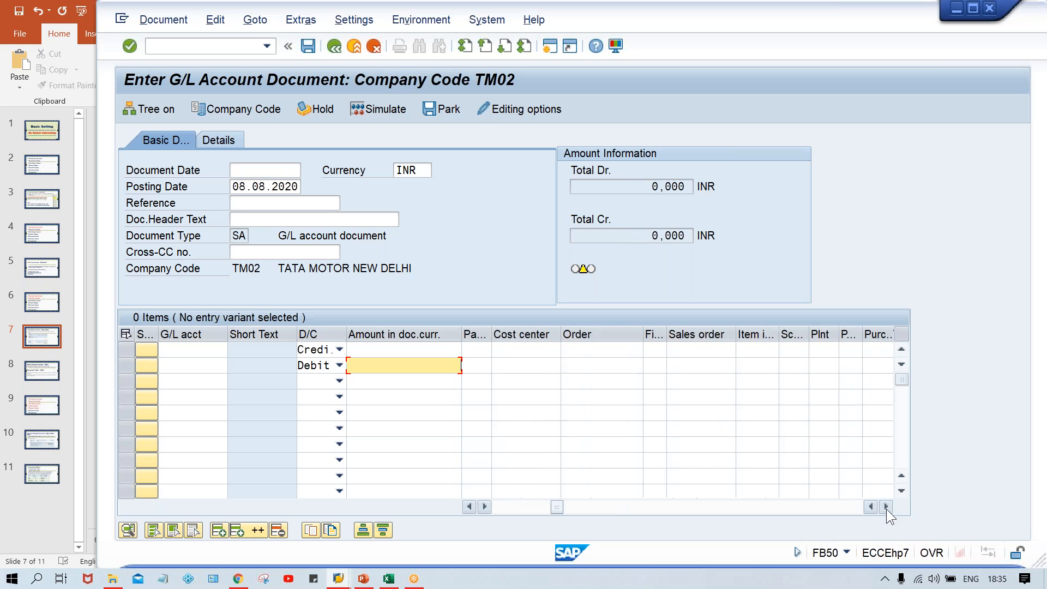
left_click(885, 507)
left_click(886, 506)
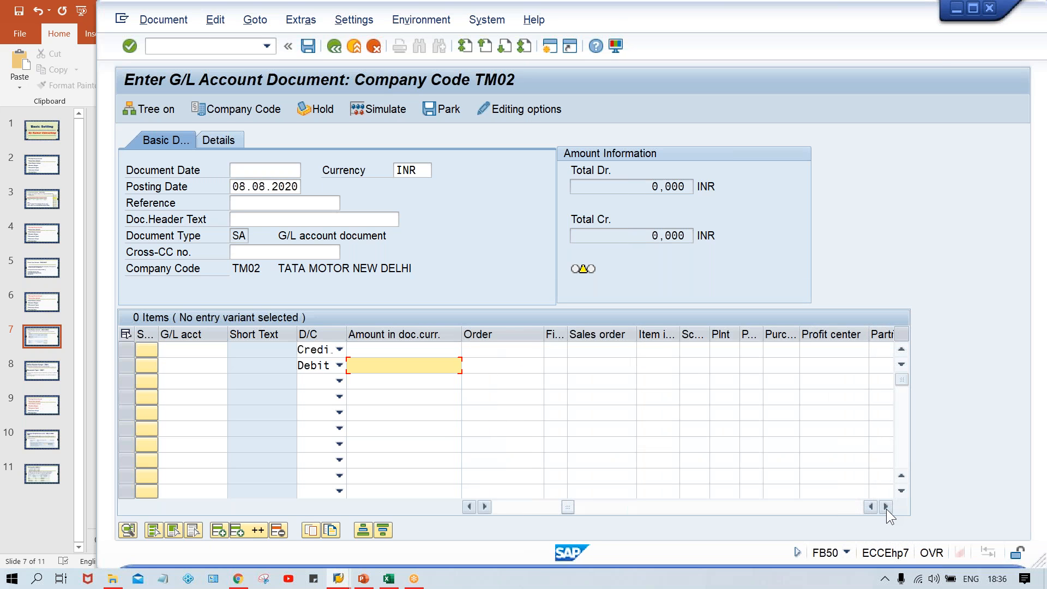
left_click(885, 506)
left_click(886, 506)
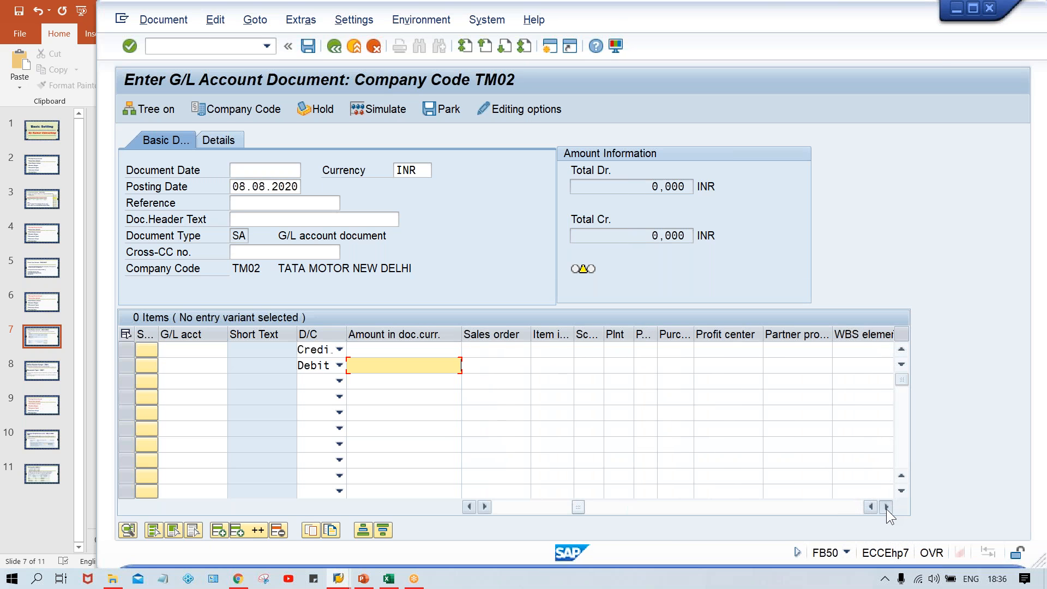
left_click(885, 506)
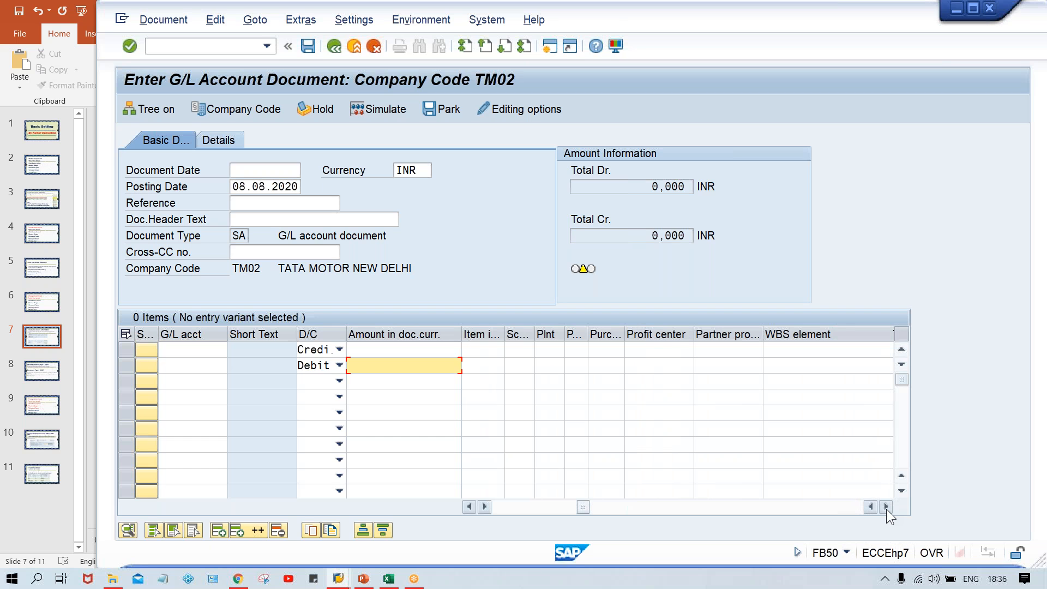
Step: Inspect the Profit center and Business area fields of the first line item
left_click(680, 351)
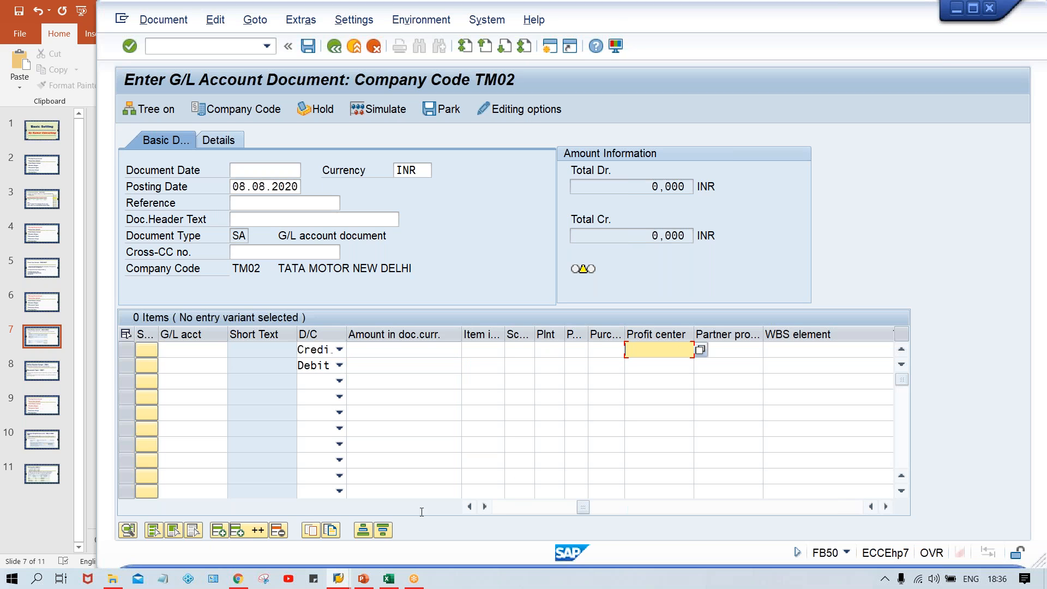
left_click(467, 506)
left_click(468, 507)
left_click(468, 506)
left_click(468, 506)
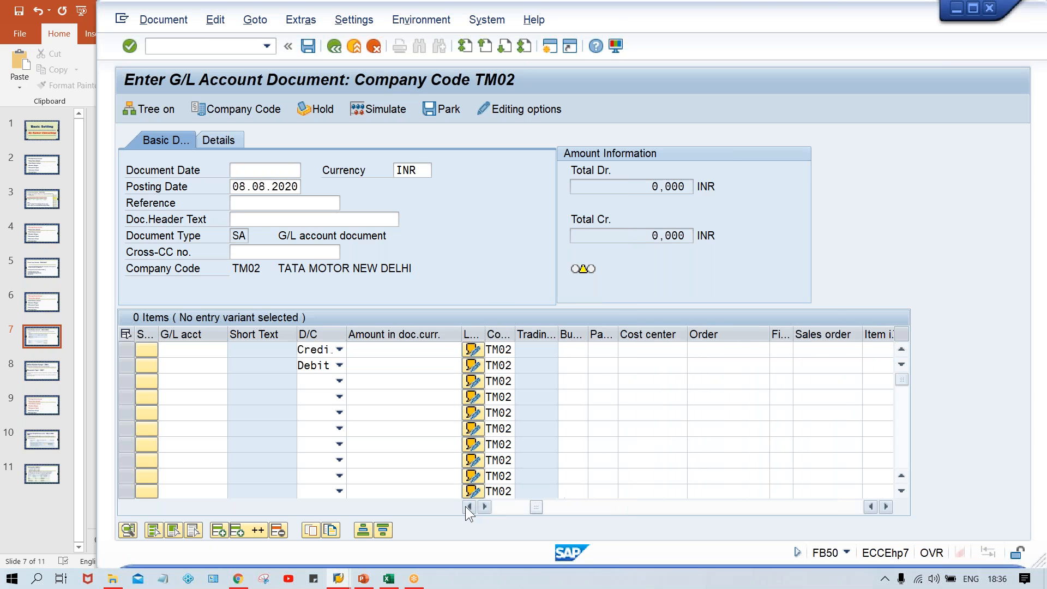
left_click(571, 350)
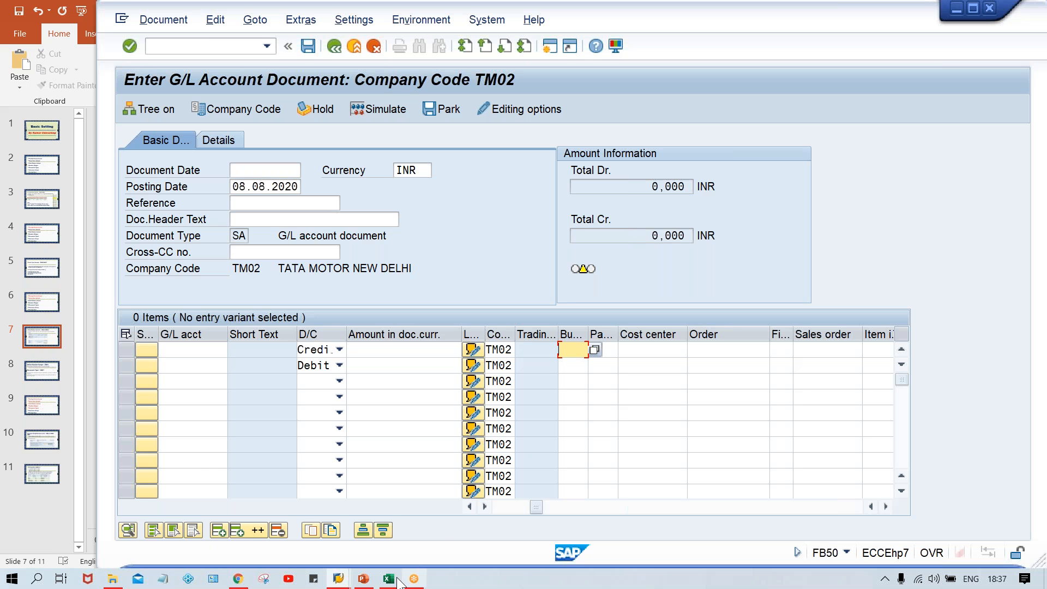
Step: Switch to PowerPoint to view the Field Status Variant slide
mouse_move(362, 579)
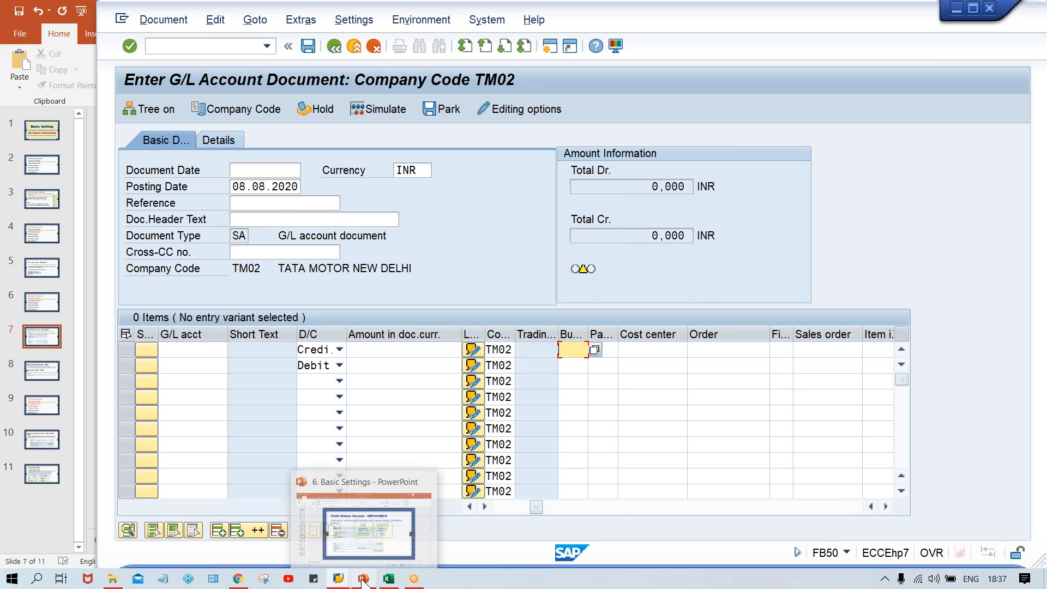
left_click(355, 522)
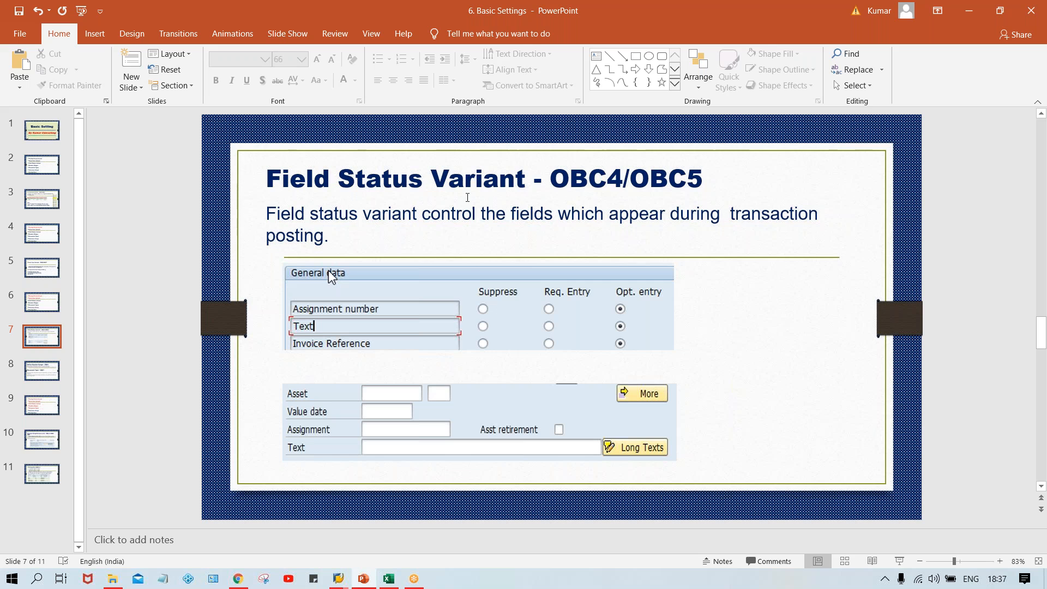
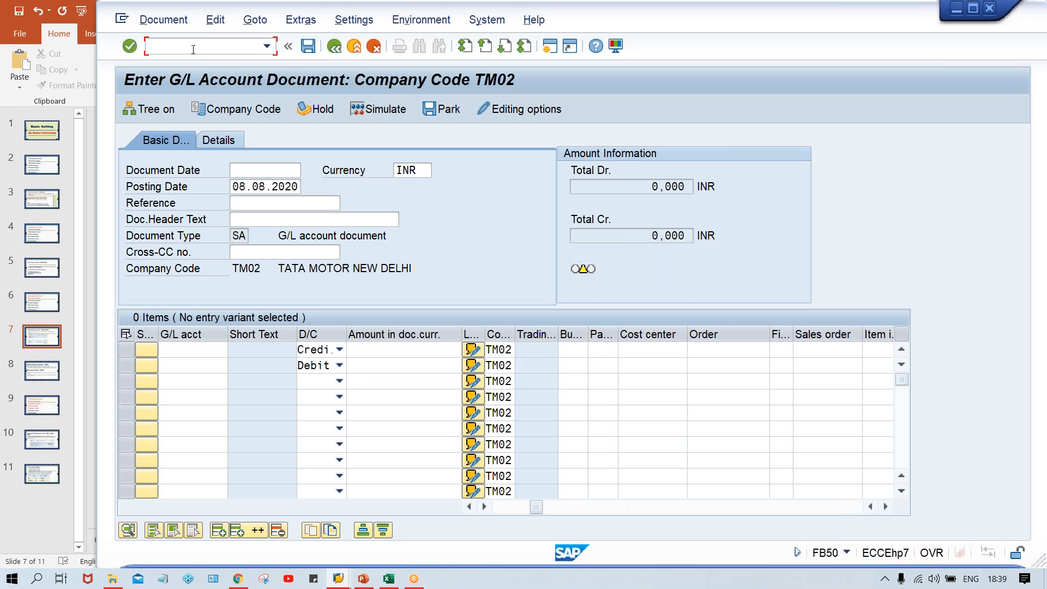
Step: Open transaction OBC4 to maintain field status variants
type("/nobc4")
key("Return")
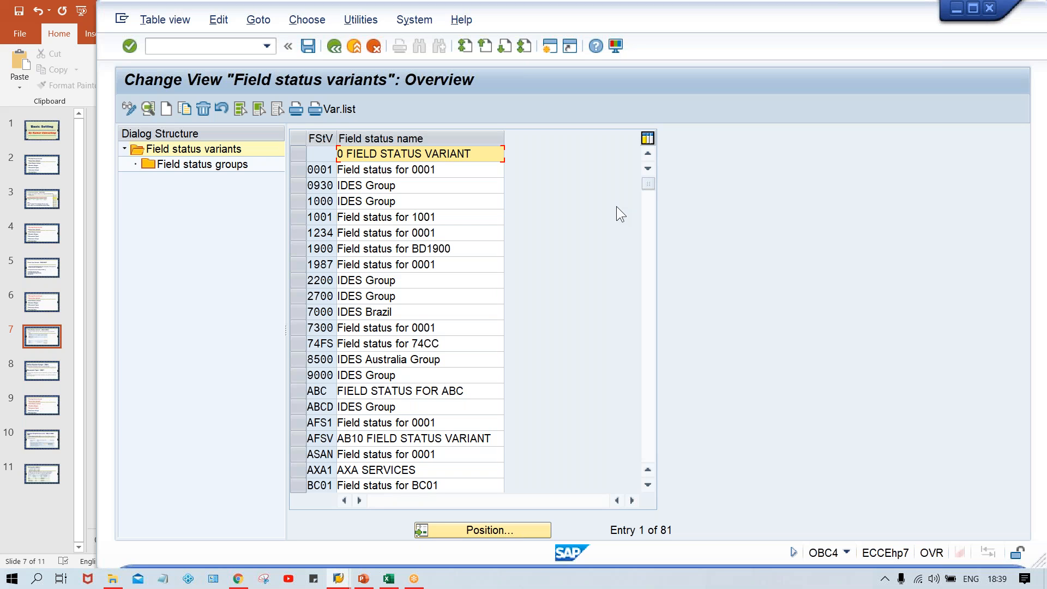
Step: Copy field status variant 0001 as a new variant with key TFSV
left_click(296, 170)
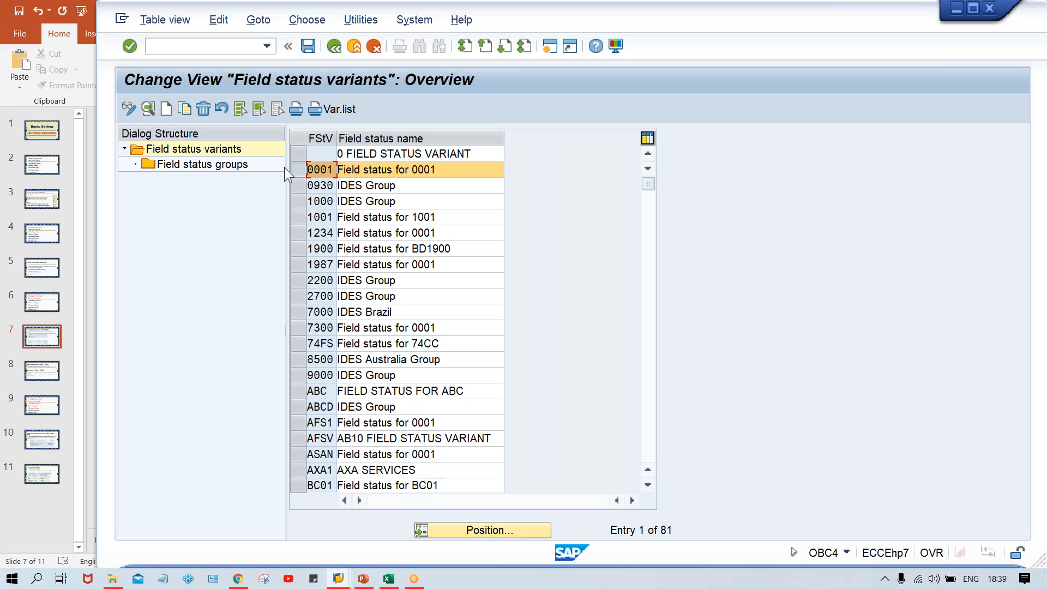
left_click(184, 108)
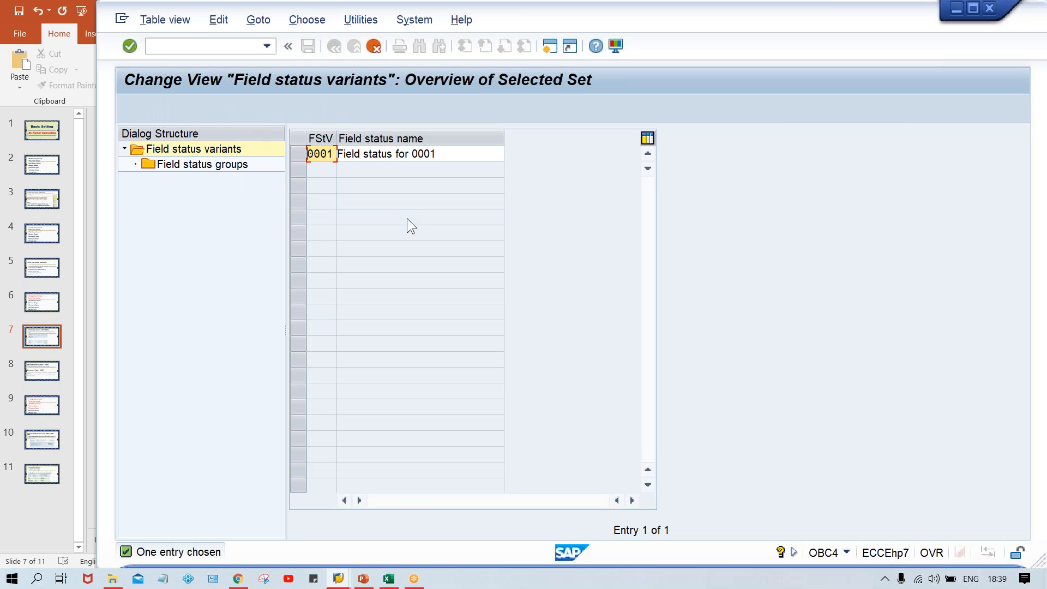
key("Caps_Lock")
type("TFSV")
key("Tab")
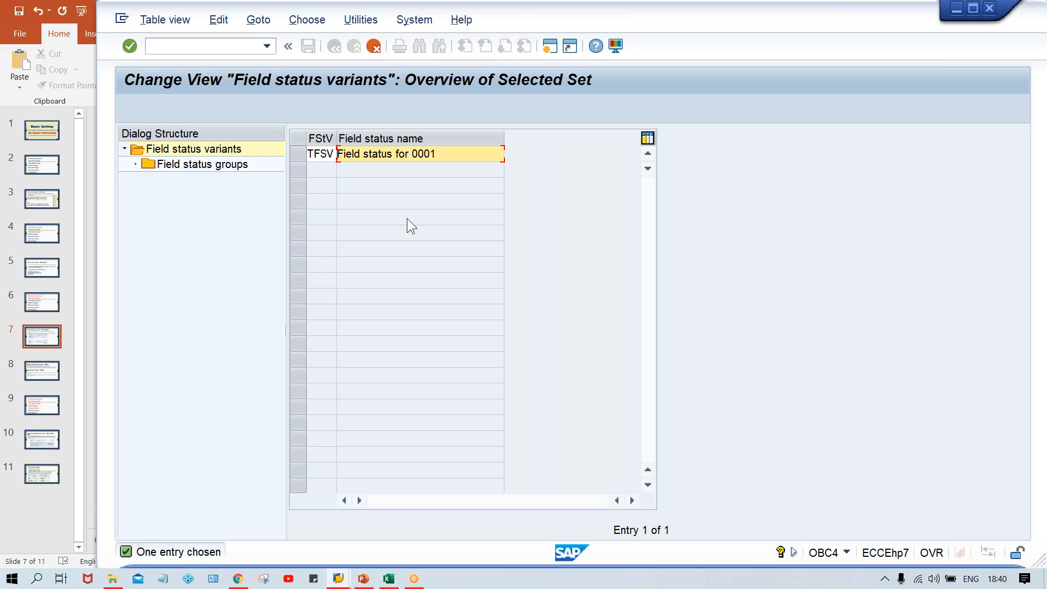
Step: Name the new variant 'Field status for TM00' and copy it with all dependent entries
key("Delete")
key("Delete")
key("Delete")
key("Delete")
key("Delete")
key("Delete")
key("Delete")
key("Delete")
key("Delete")
key("Delete")
key("Delete")
key("Delete")
key("Delete")
key("Delete")
key("Delete")
key("Delete")
key("Delete")
key("Delete")
key("Delete")
key("Delete")
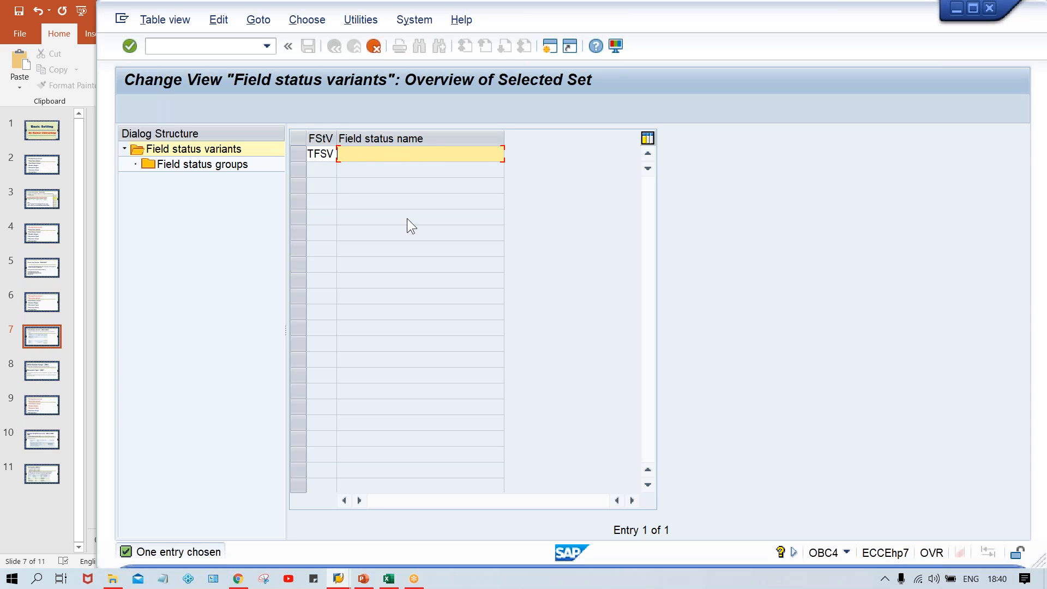
key("Down")
key("Down")
key("Down")
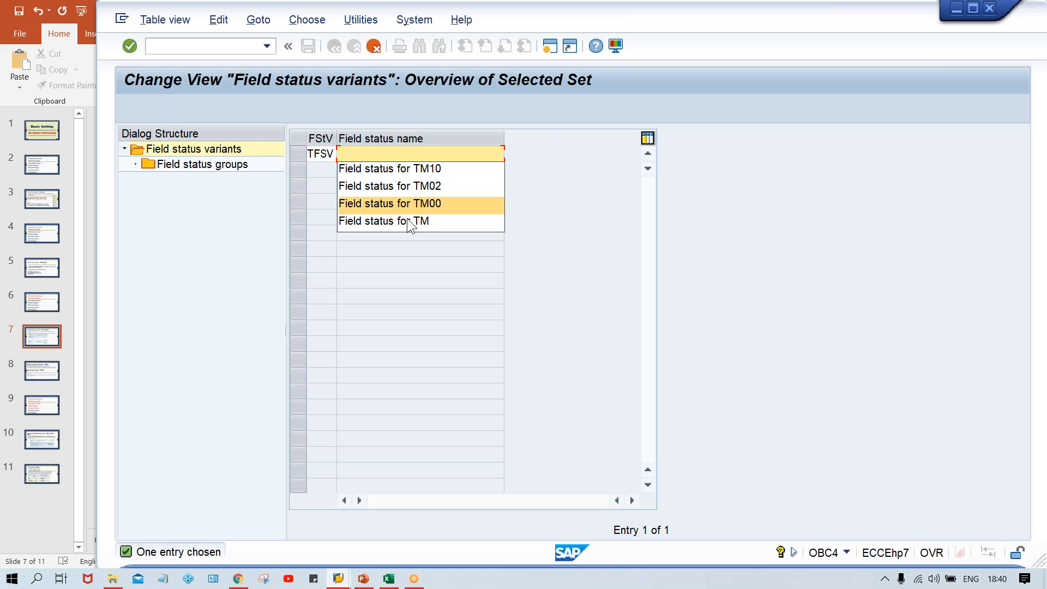
key("Return")
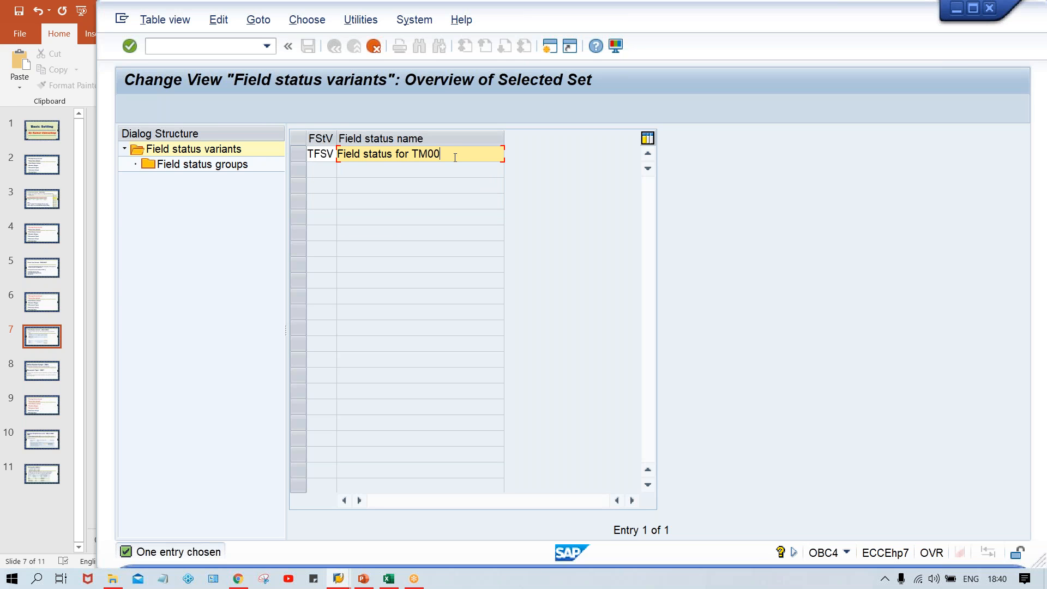
key("Return")
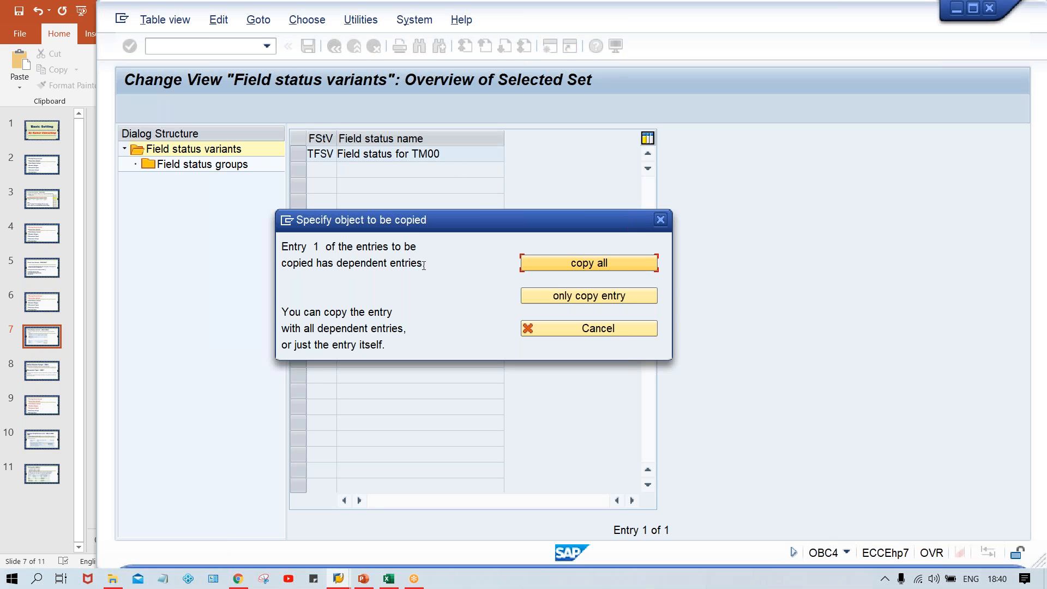
left_click(595, 264)
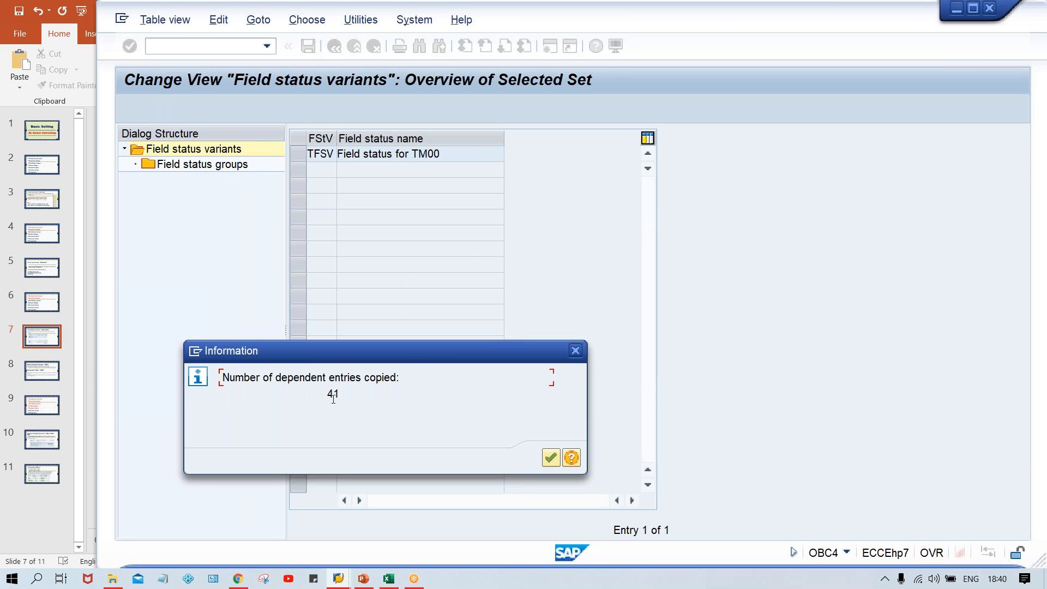
left_click(575, 350)
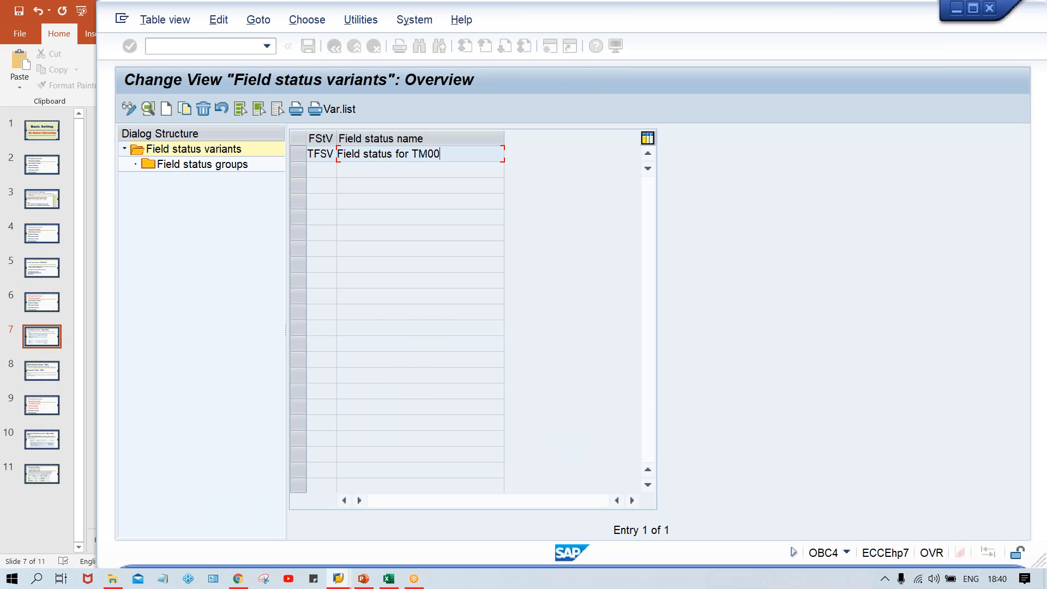
Step: Open the field status groups of variant TFSV
left_click(296, 157)
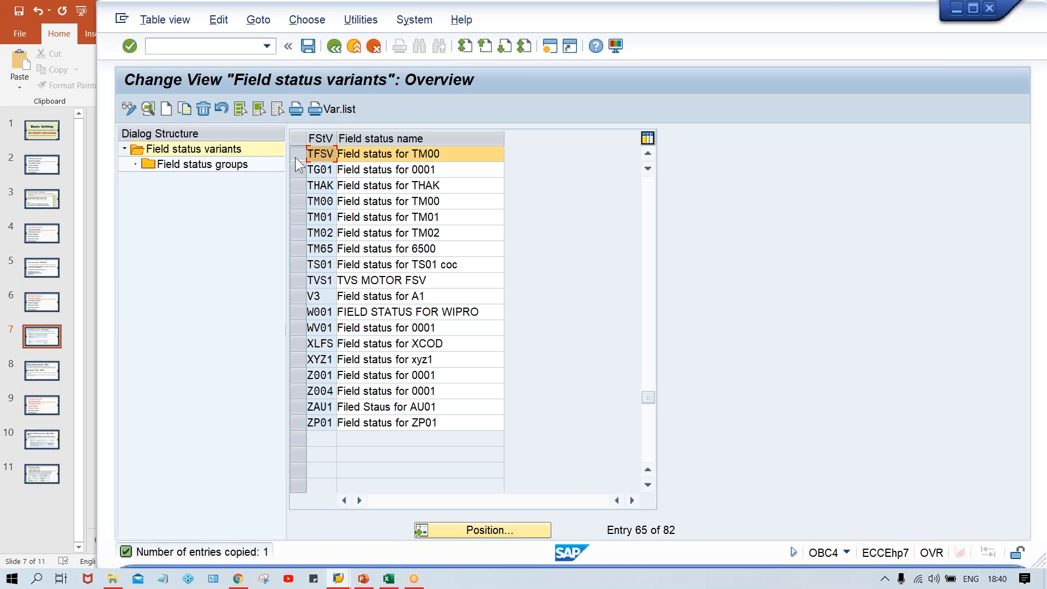
left_click(208, 166)
double_click(208, 169)
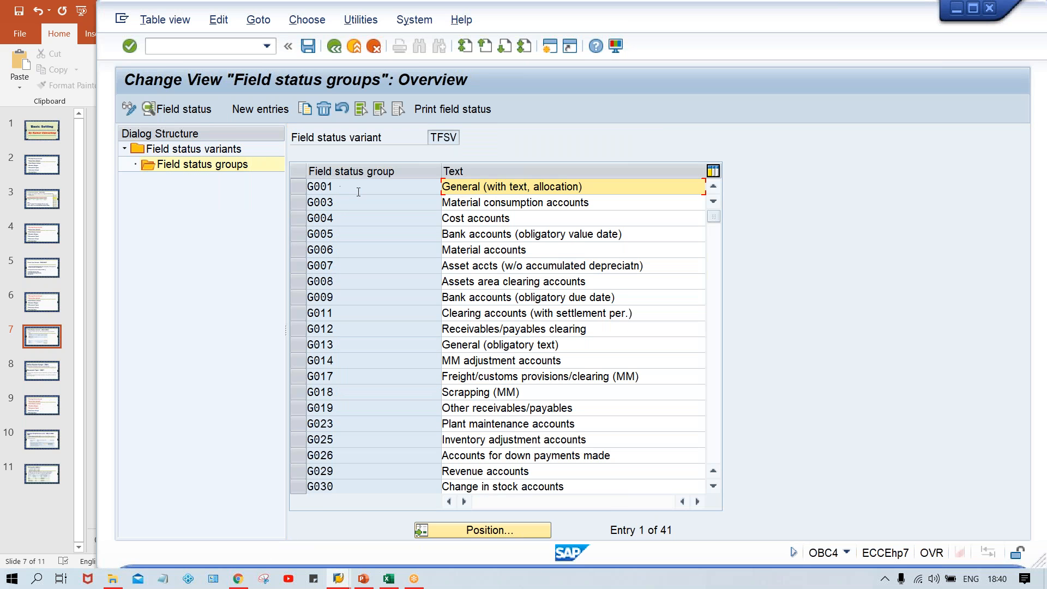
Step: Open field status group G001 and display its General data field settings
left_click(358, 191)
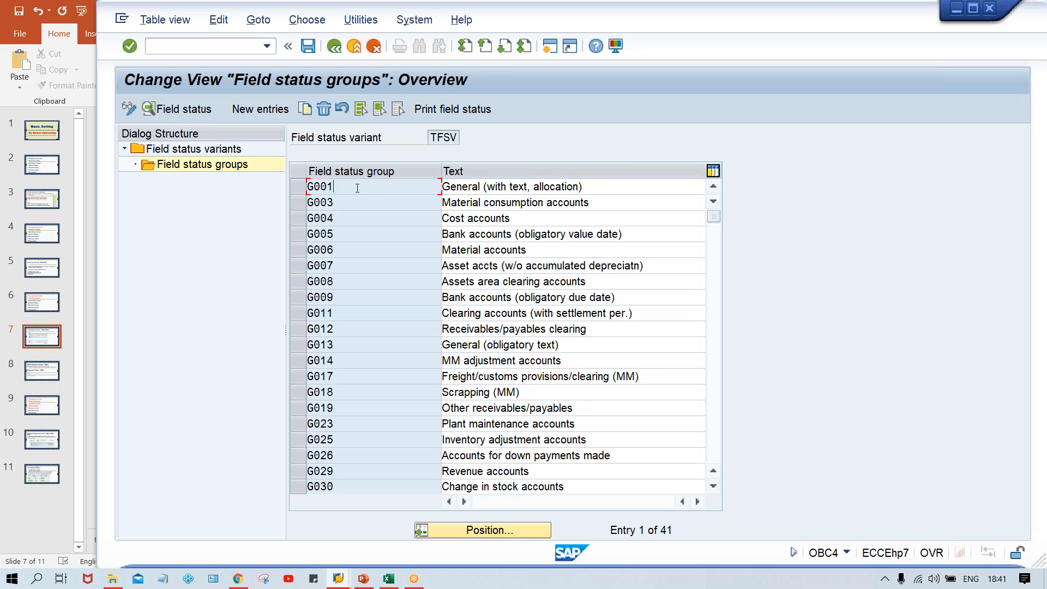
double_click(355, 188)
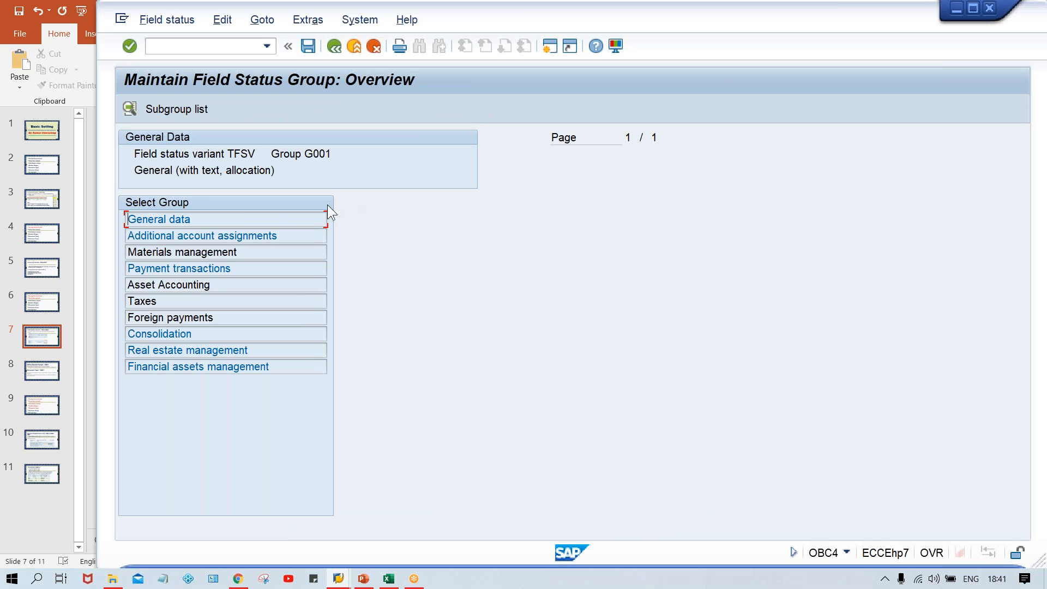
double_click(247, 219)
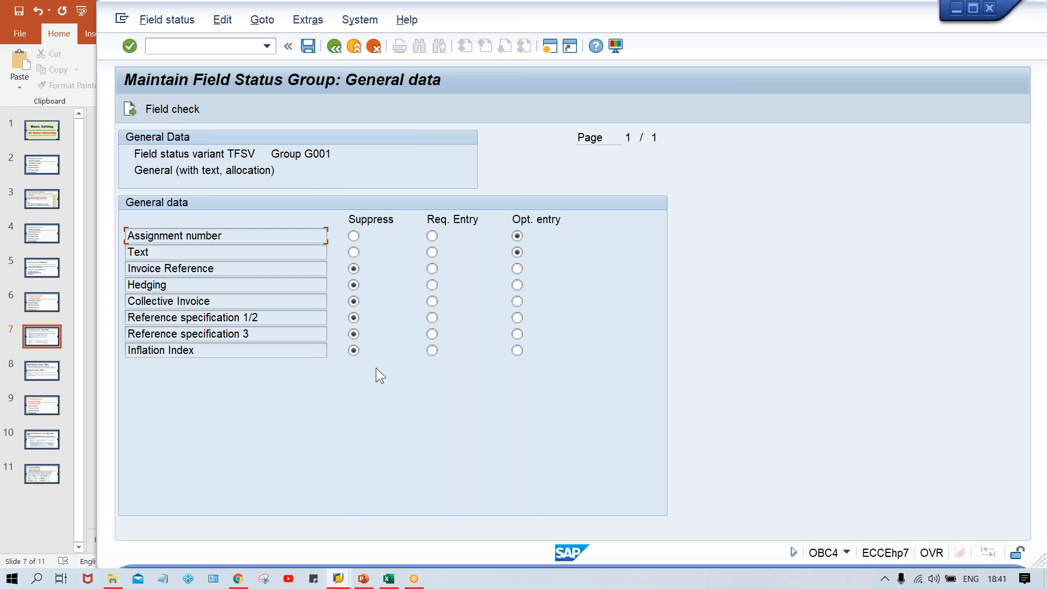
Step: Return to the field status groups list of variant TFSV and select the variant key
left_click(331, 48)
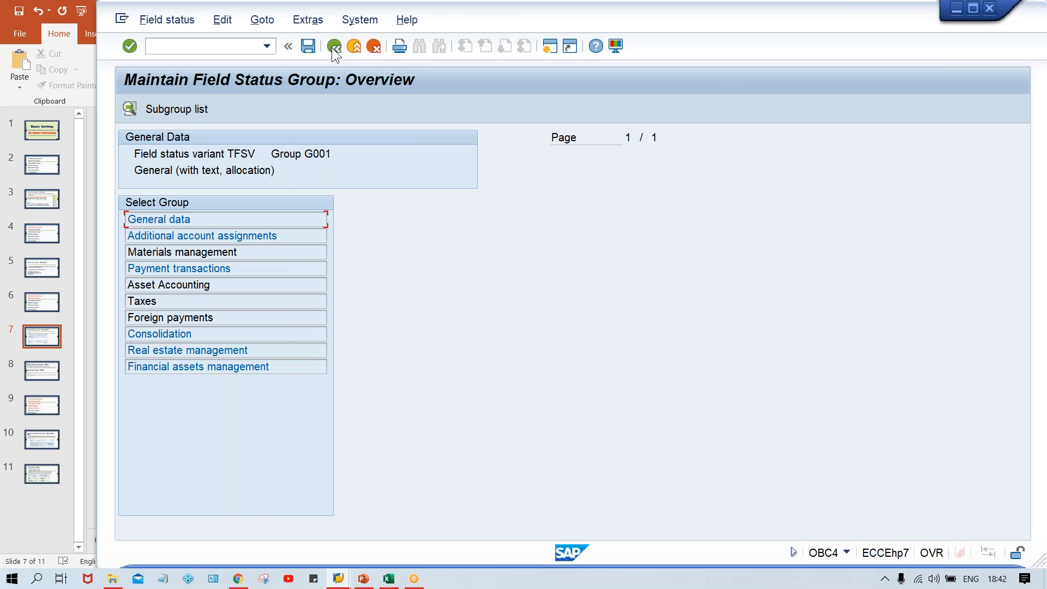
left_click(333, 47)
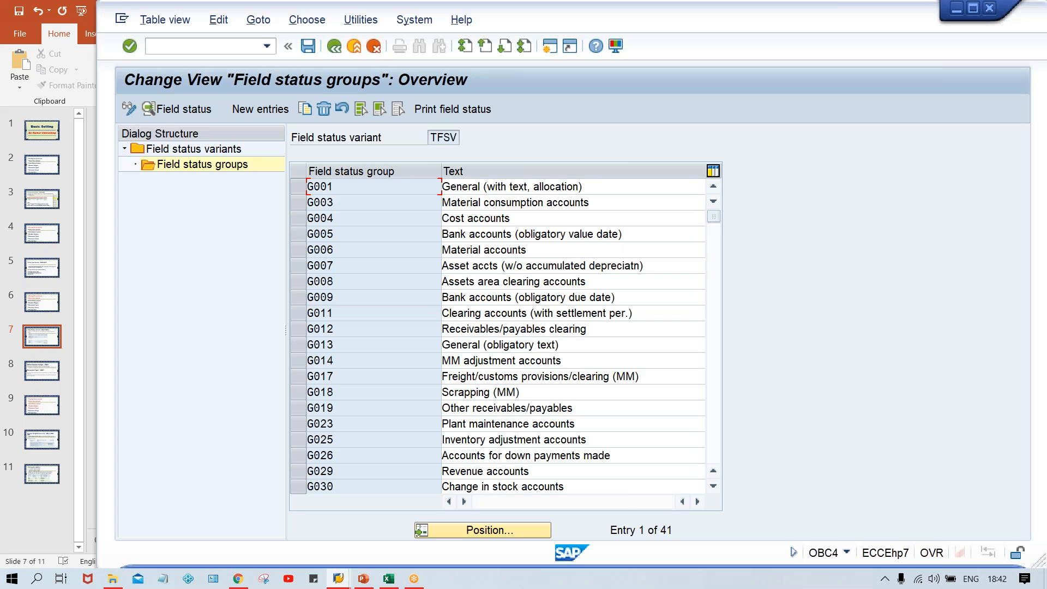
left_click_drag(431, 138, 477, 138)
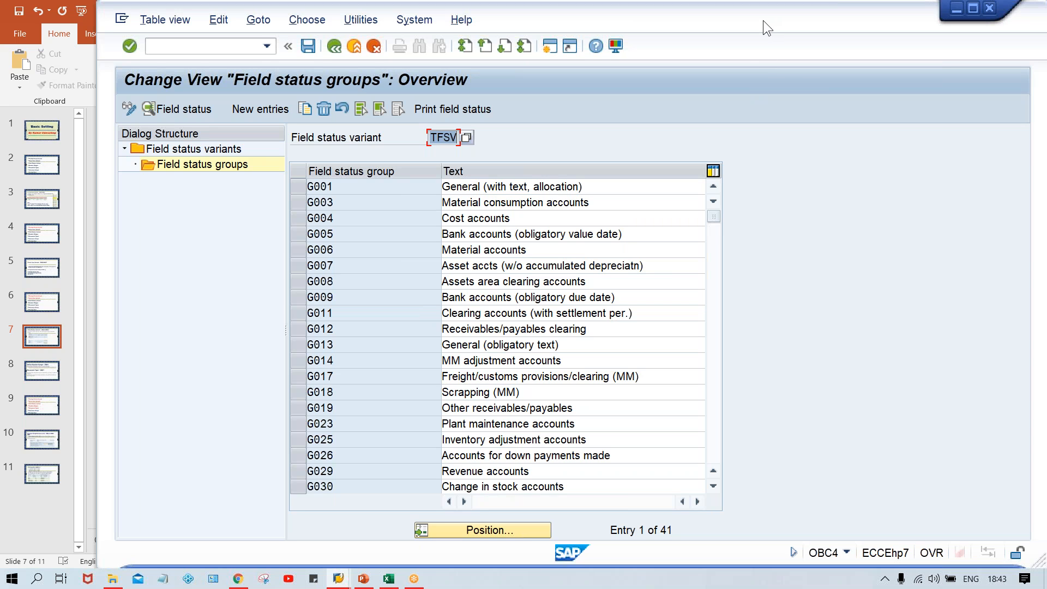
Step: Try to open transaction OBC5 and decline displaying the locked data
left_click(202, 46)
type("/NOB")
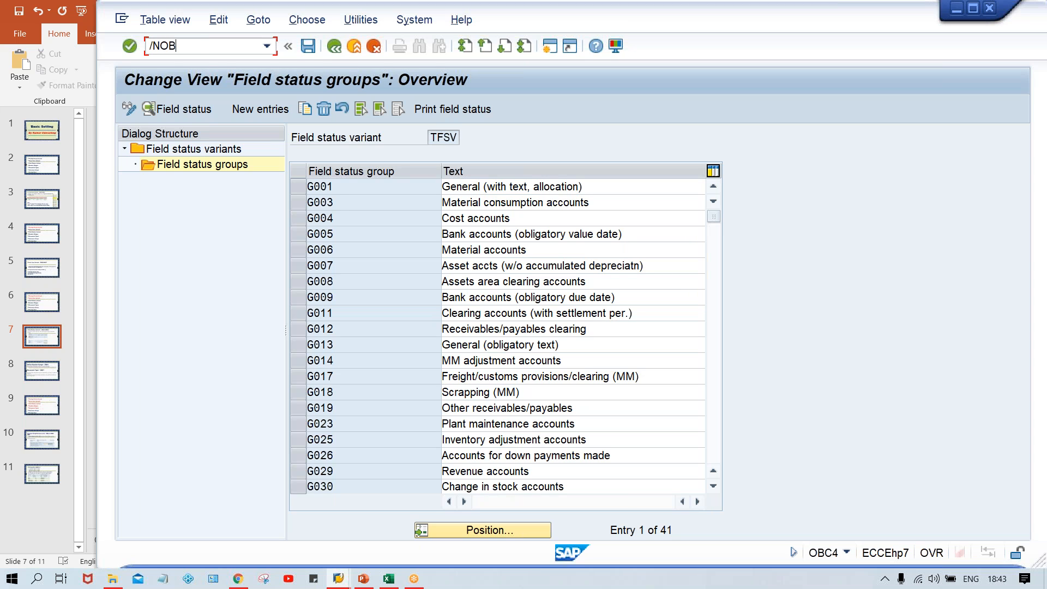
type("C5")
key("Return")
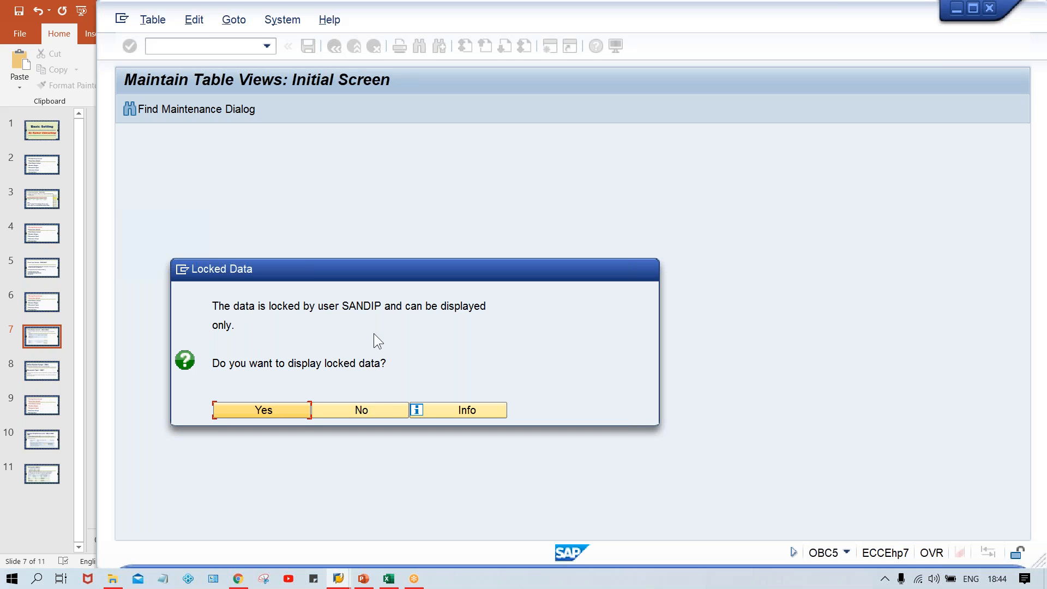
left_click(356, 408)
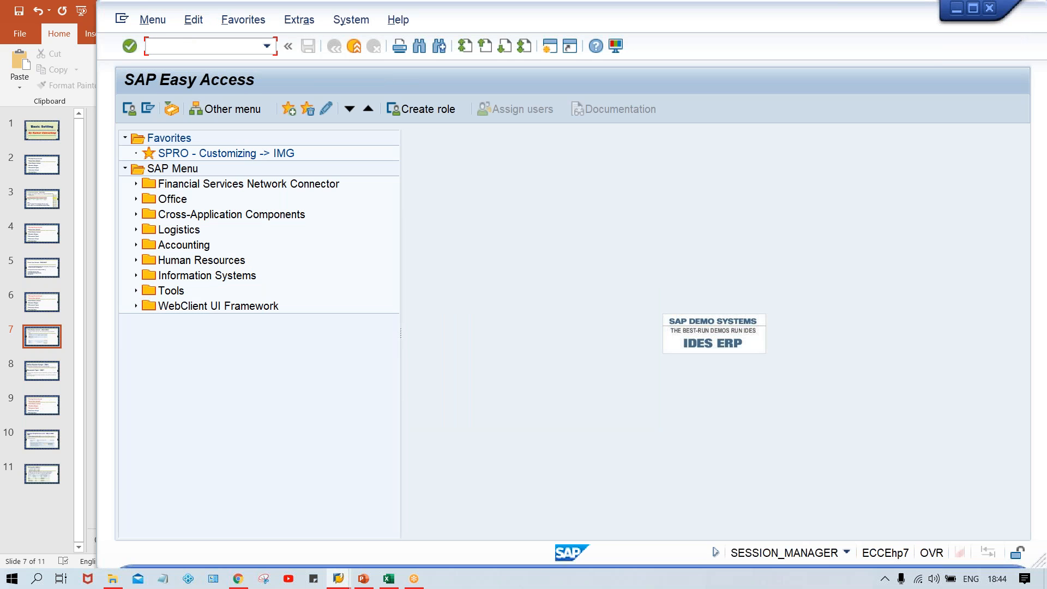
Step: Open SM12 and list the lock entries for all users in client 800
type("SM12")
key("Return")
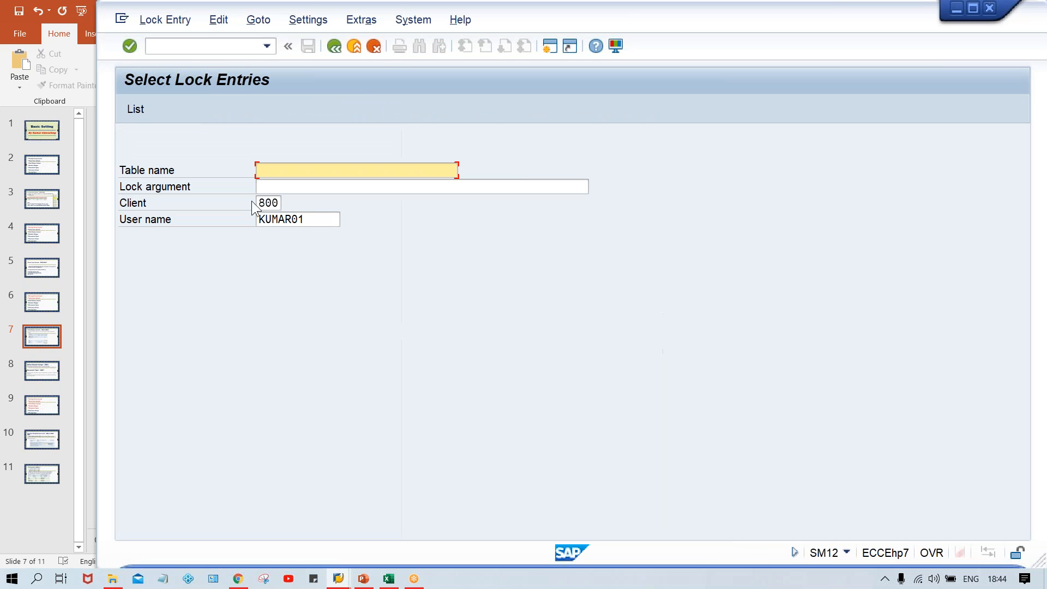
left_click_drag(318, 219, 251, 217)
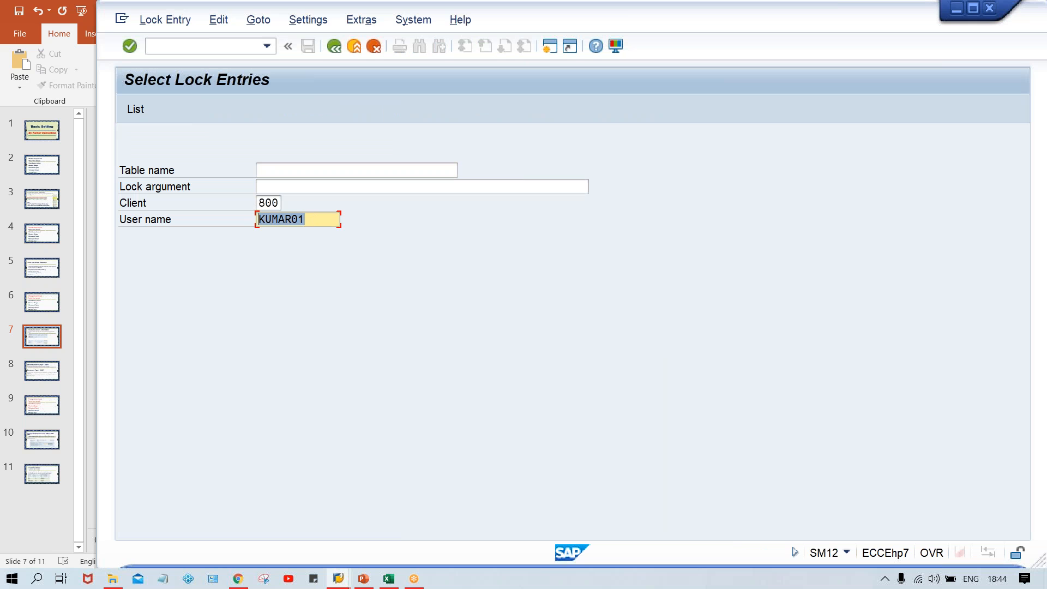
key("BackSpace")
key("Return")
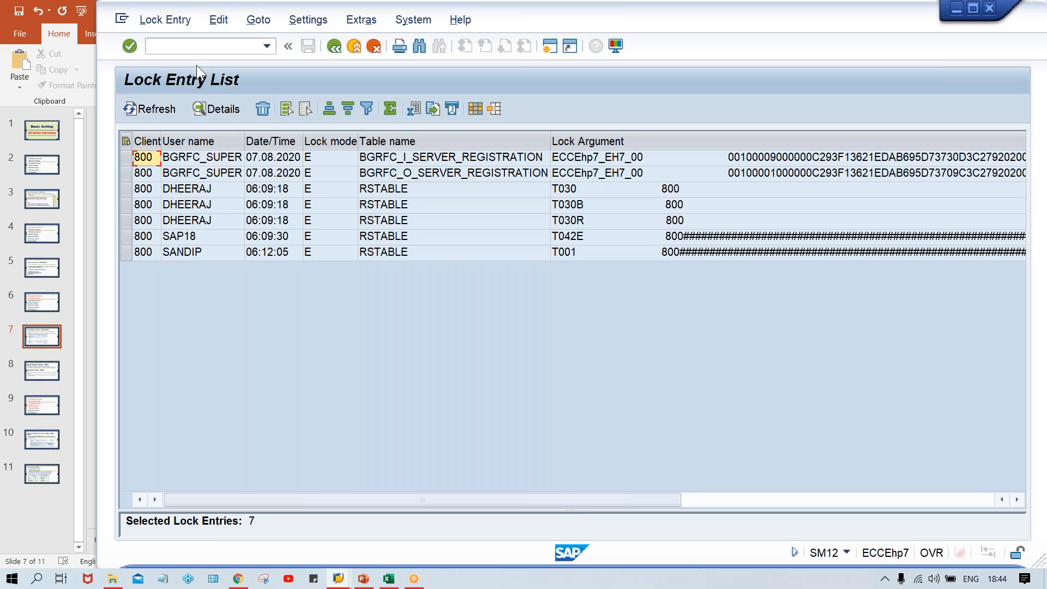
Step: Delete all lock entries and close the performance assistant
left_click(156, 20)
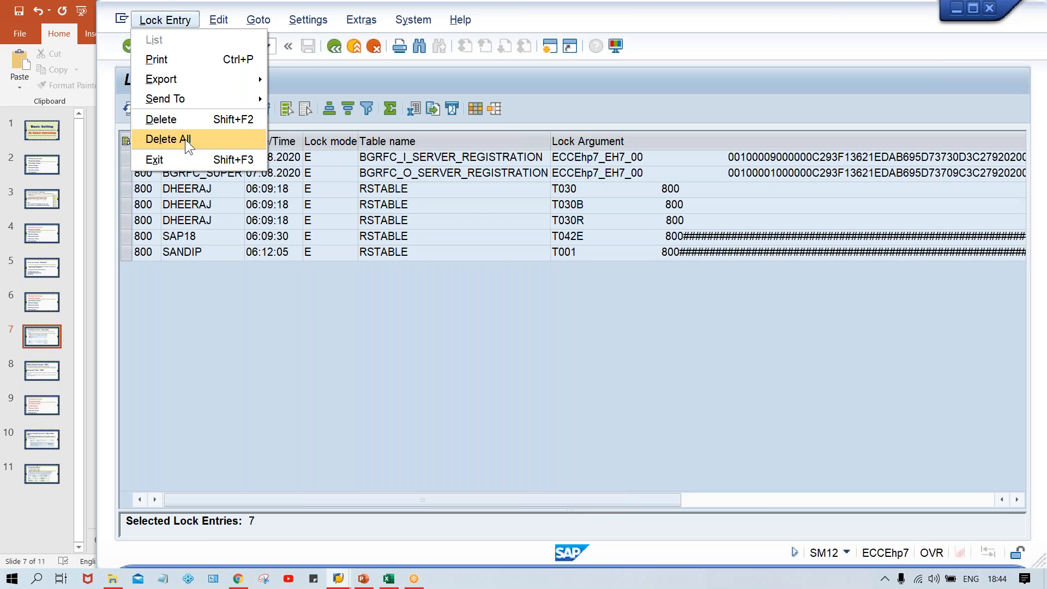
left_click(185, 139)
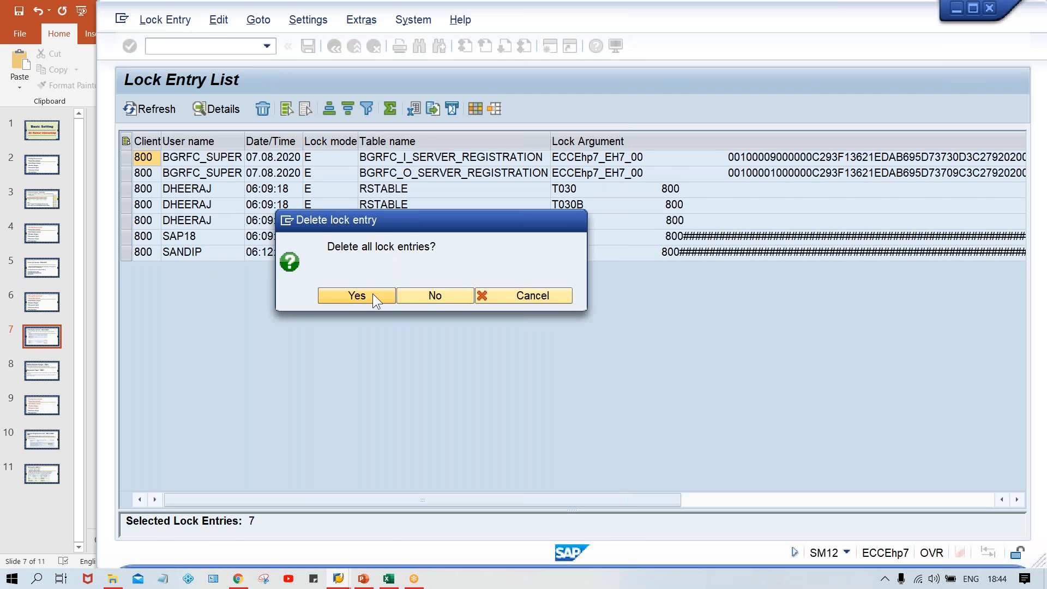
left_click(372, 294)
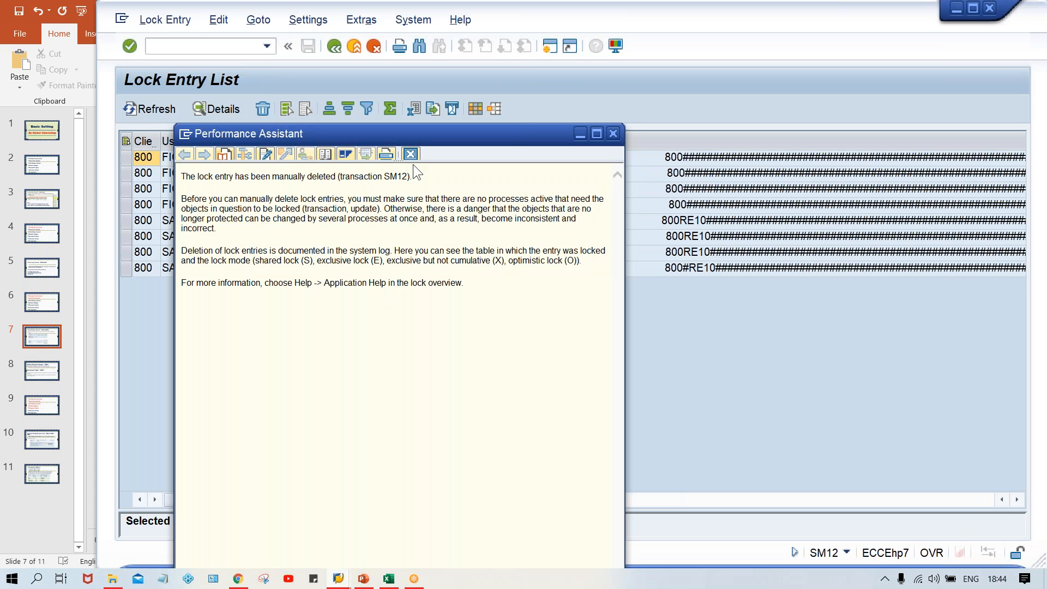
left_click(410, 154)
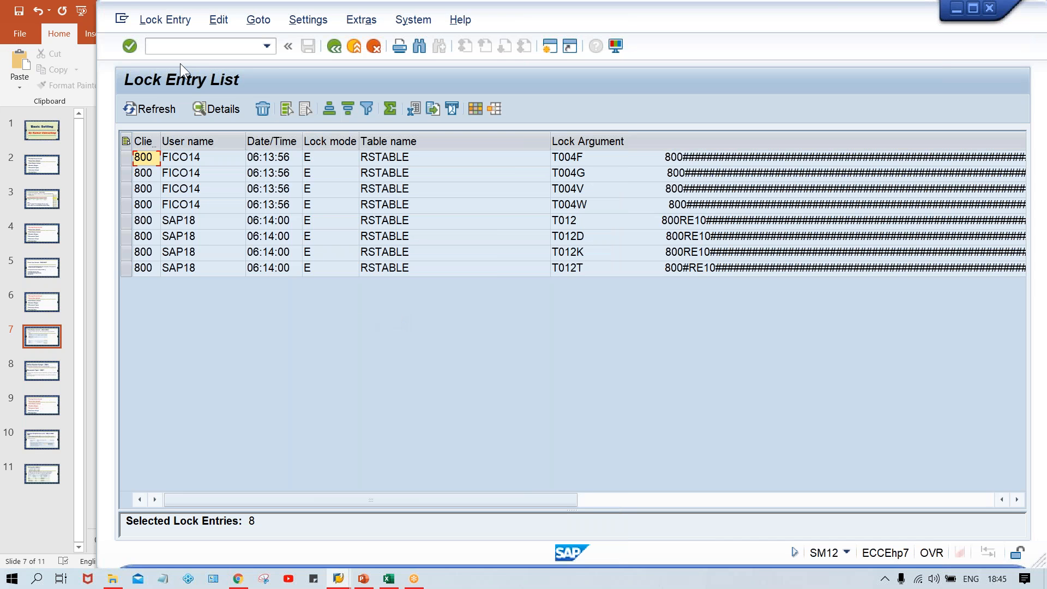
Step: Delete all the remaining lock entries once more
left_click(153, 18)
left_click(172, 135)
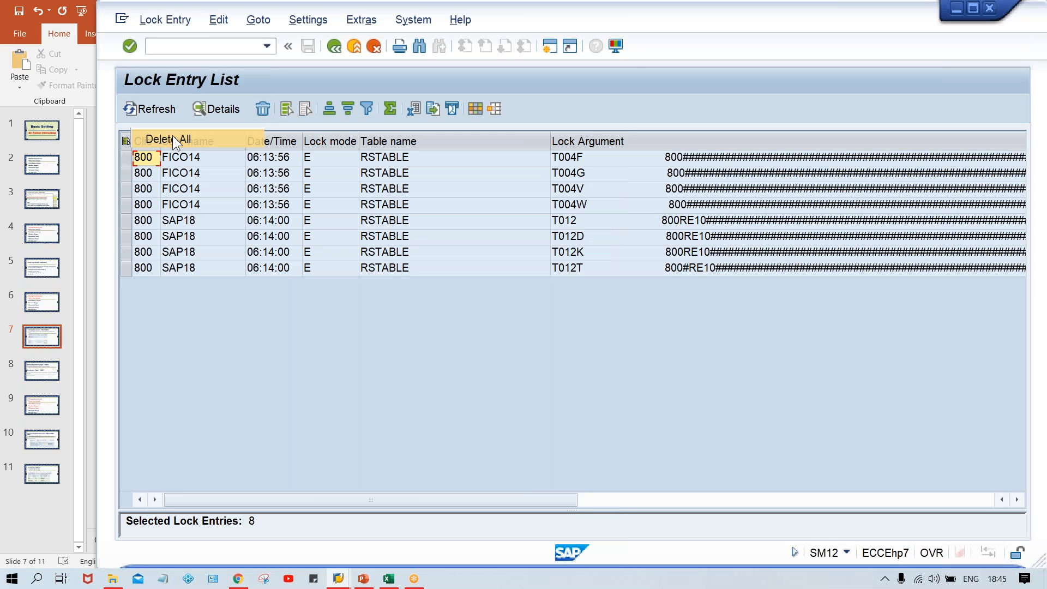
left_click(355, 295)
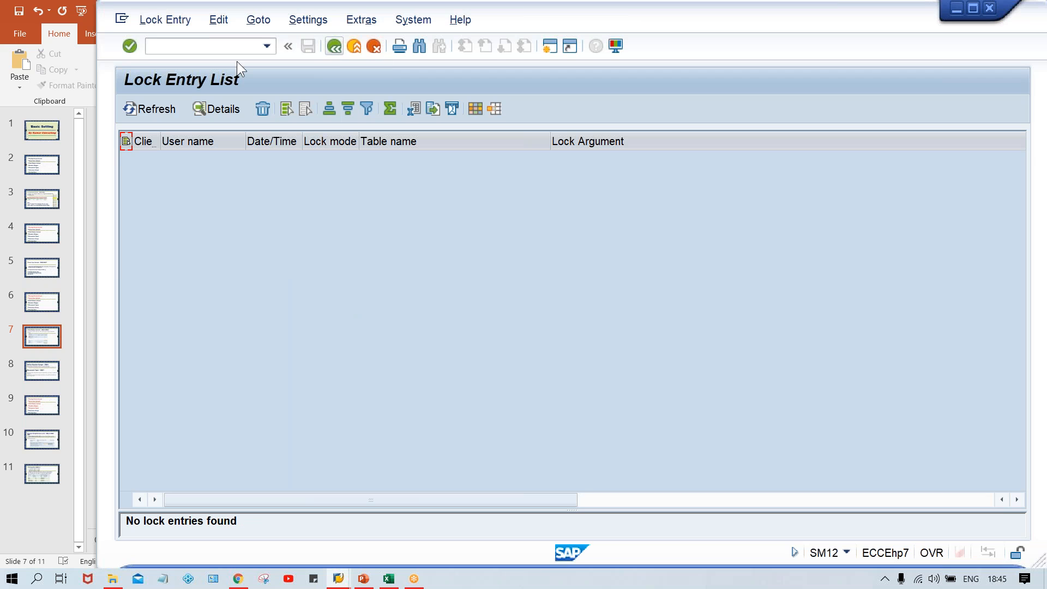
Step: Reopen transaction OBC5 from the command field history
key("Down")
key("Down")
left_click(217, 52)
key("Return")
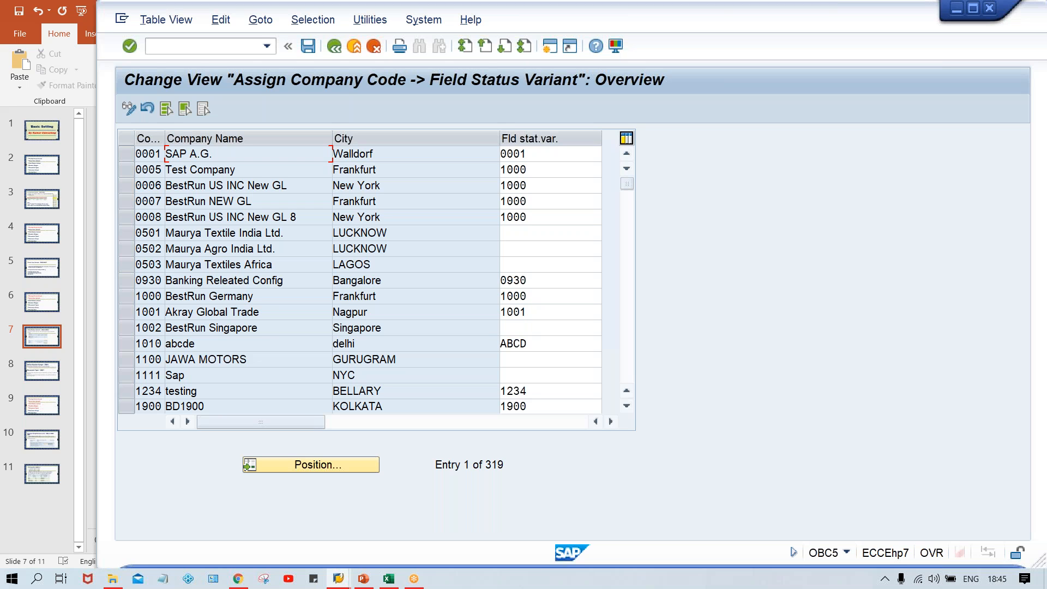
Step: Try to assign field status variant TFSV to company code TM00 after positioning the list on TM00
left_click(304, 463)
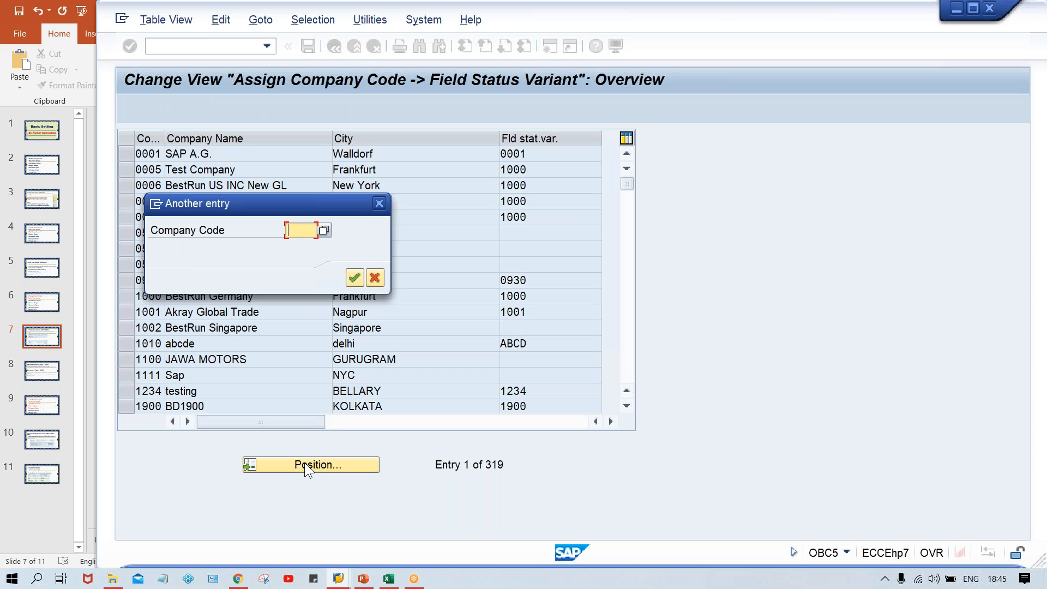
type("TR50")
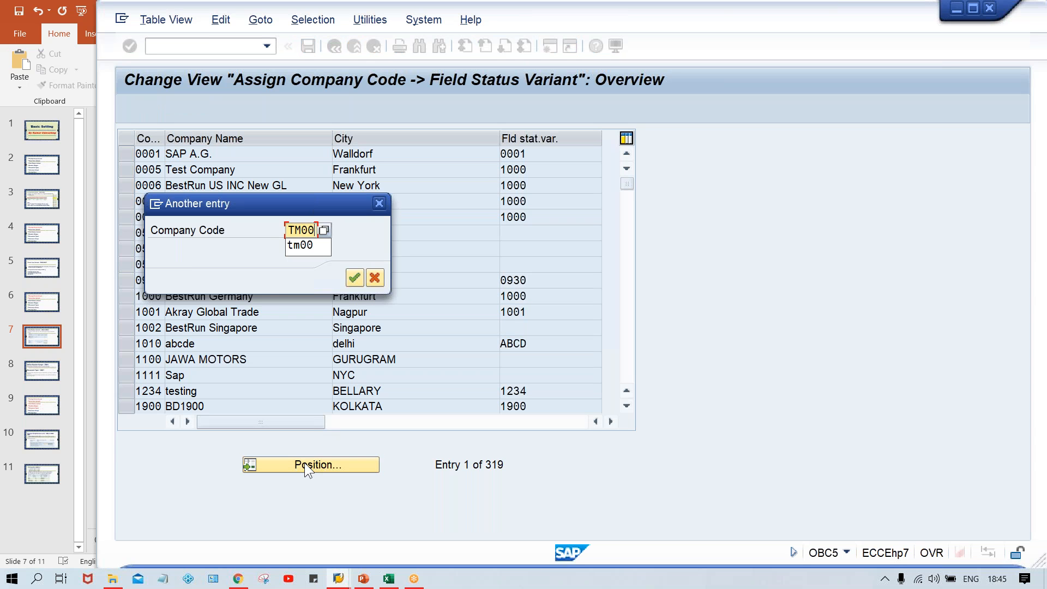
key("Return")
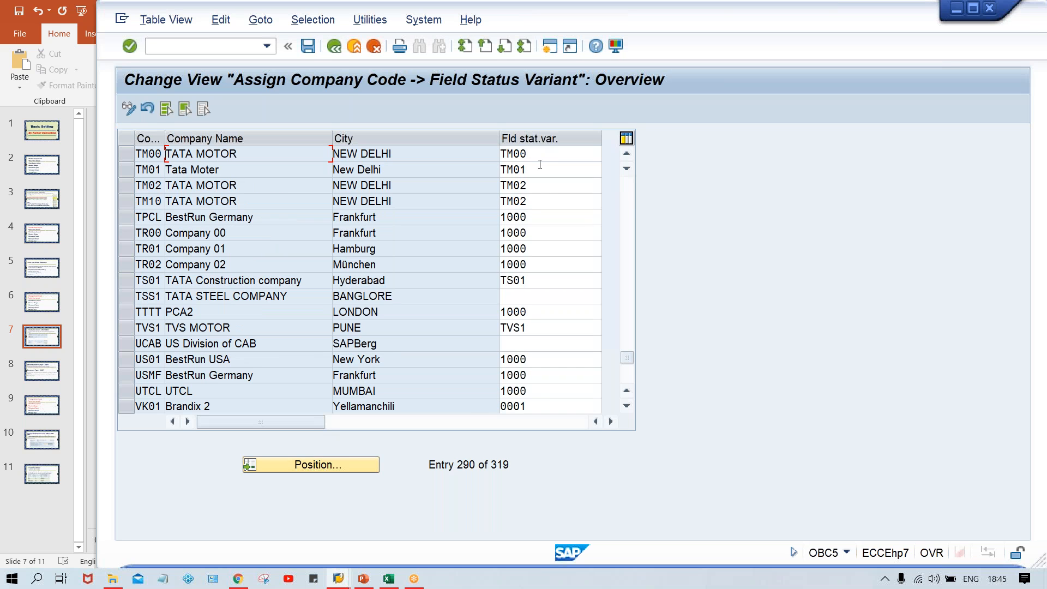
left_click(539, 165)
left_click_drag(538, 154, 487, 157)
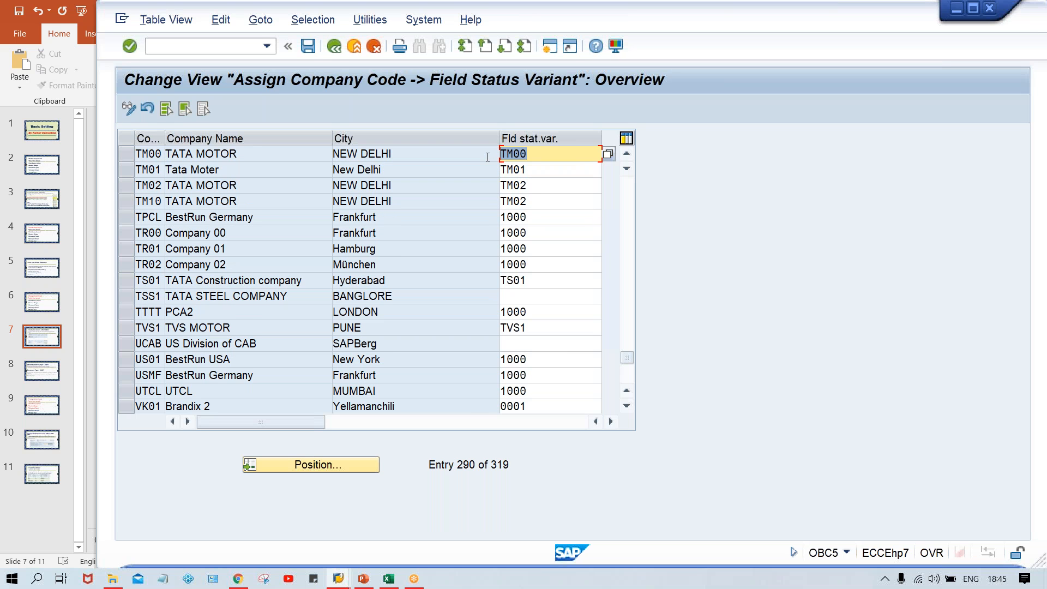
key("BackSpace")
left_click(512, 157)
type("T")
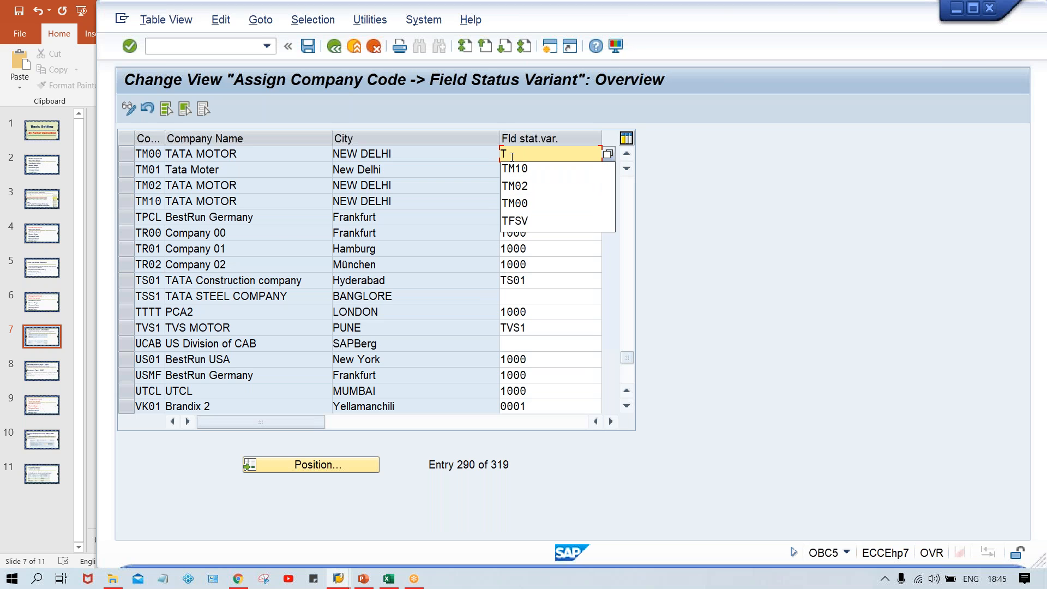
type("FSV")
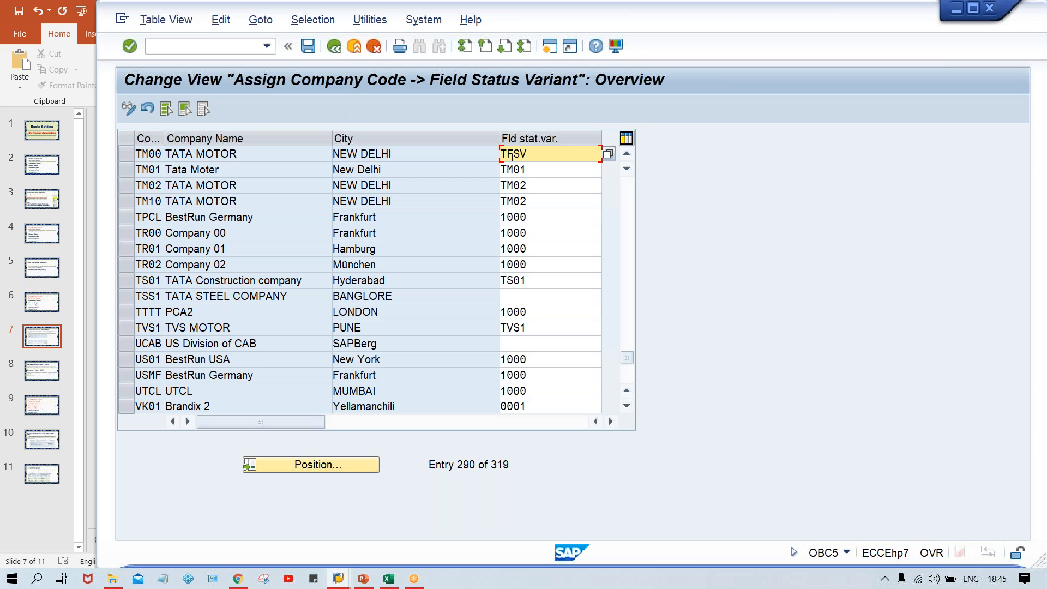
key("Return")
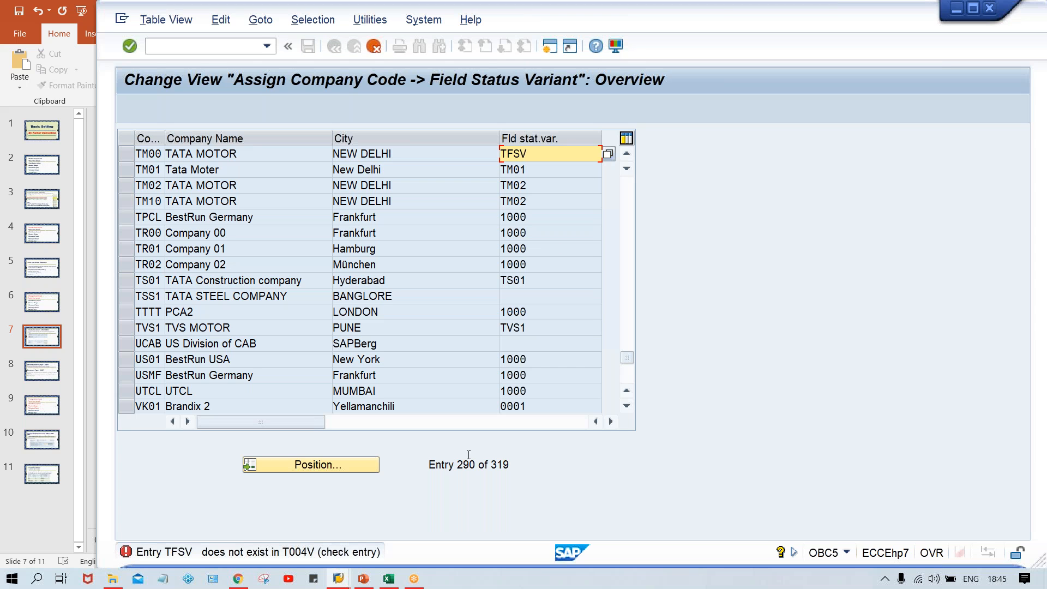
left_click(339, 581)
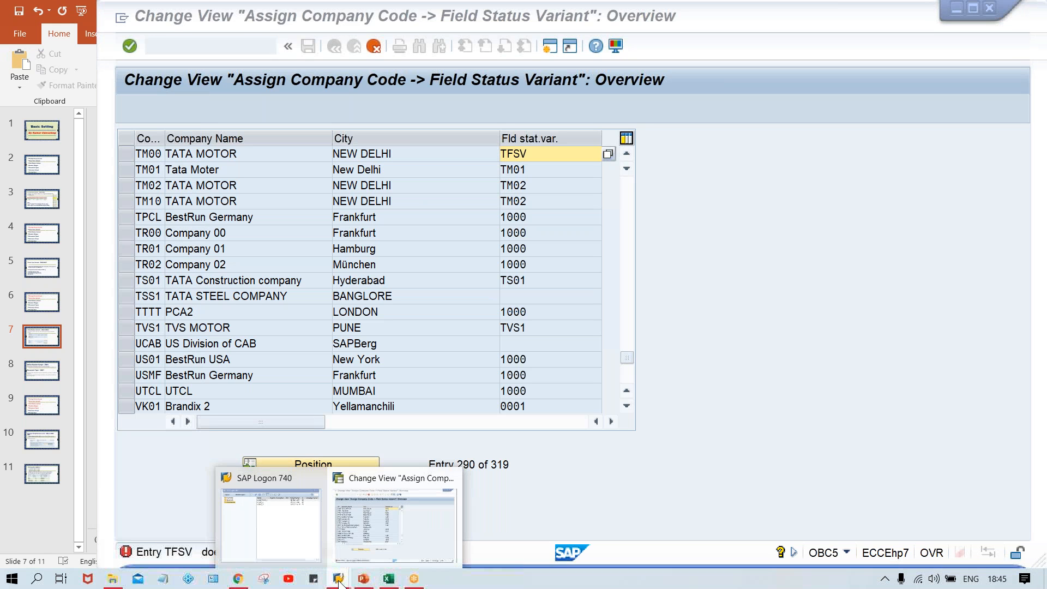
left_click(388, 526)
left_click(546, 158)
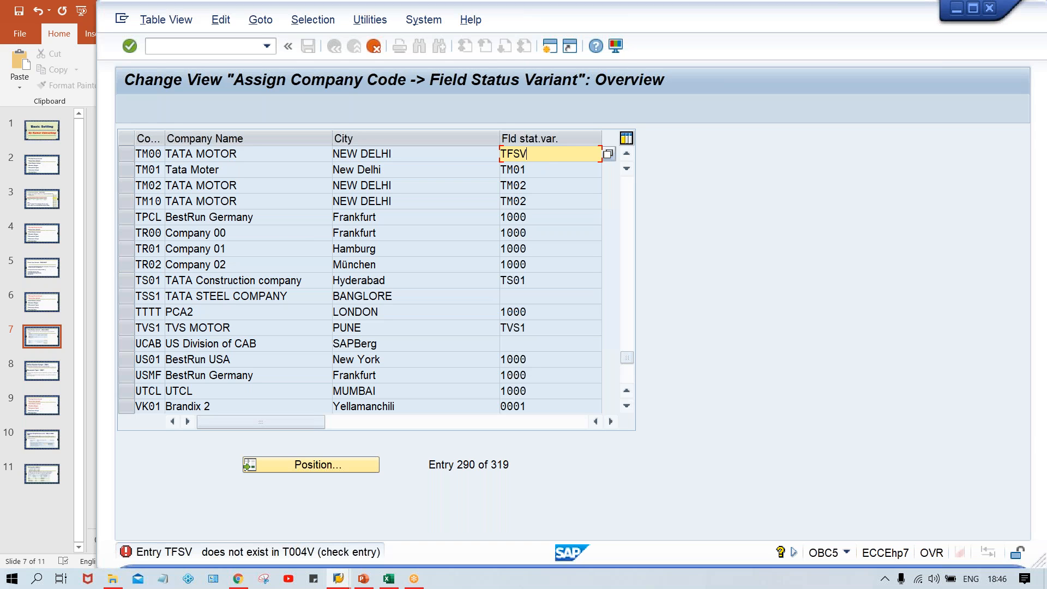
Step: Leave the assignment without saving and open transaction OBC4
left_click(210, 48)
type("/")
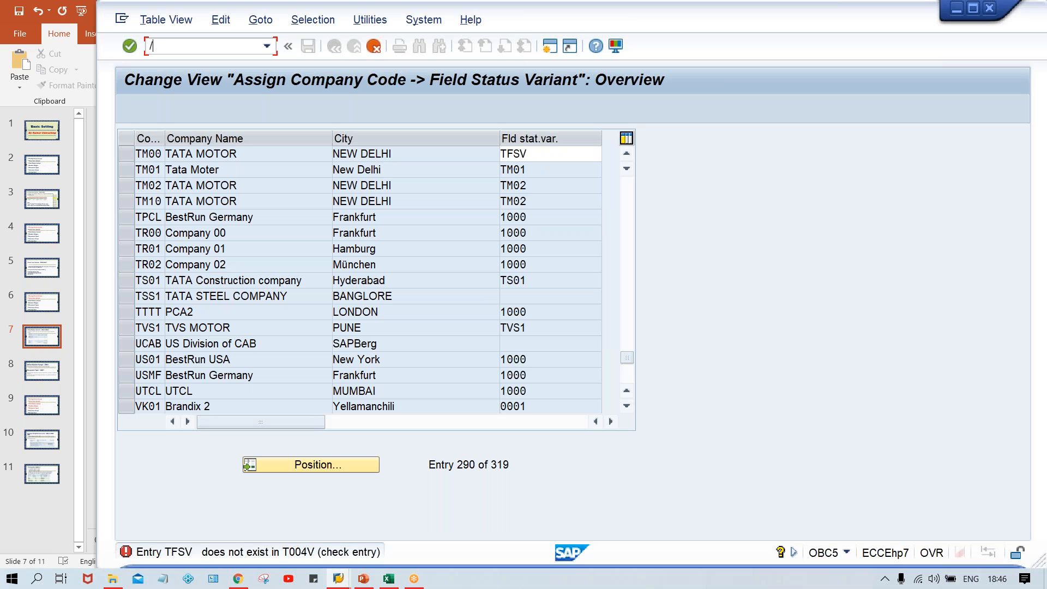
type("NOBC4")
key("Return")
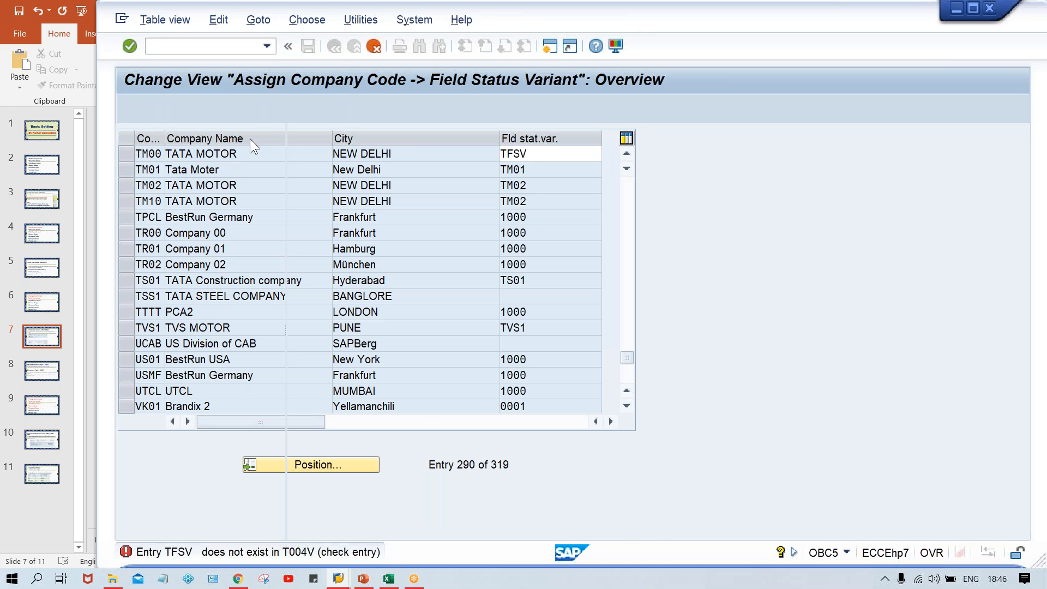
Step: Copy field status variant 0001 as TFSV named "Field status for TM00" with all dependent entries, and save it
left_click(300, 169)
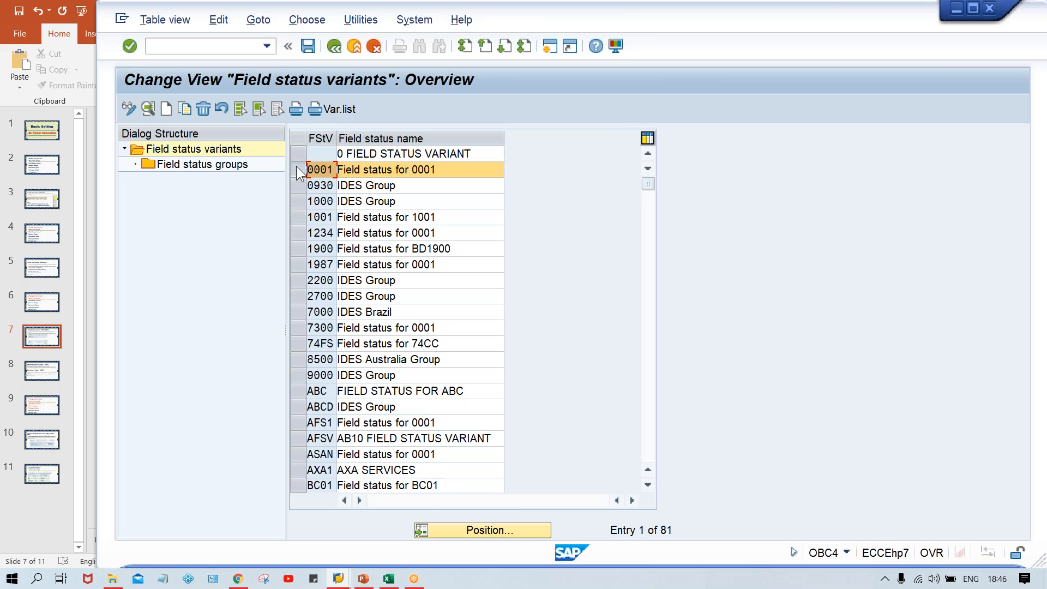
left_click(183, 106)
key("Delete")
key("Delete")
key("Delete")
type("TFSV")
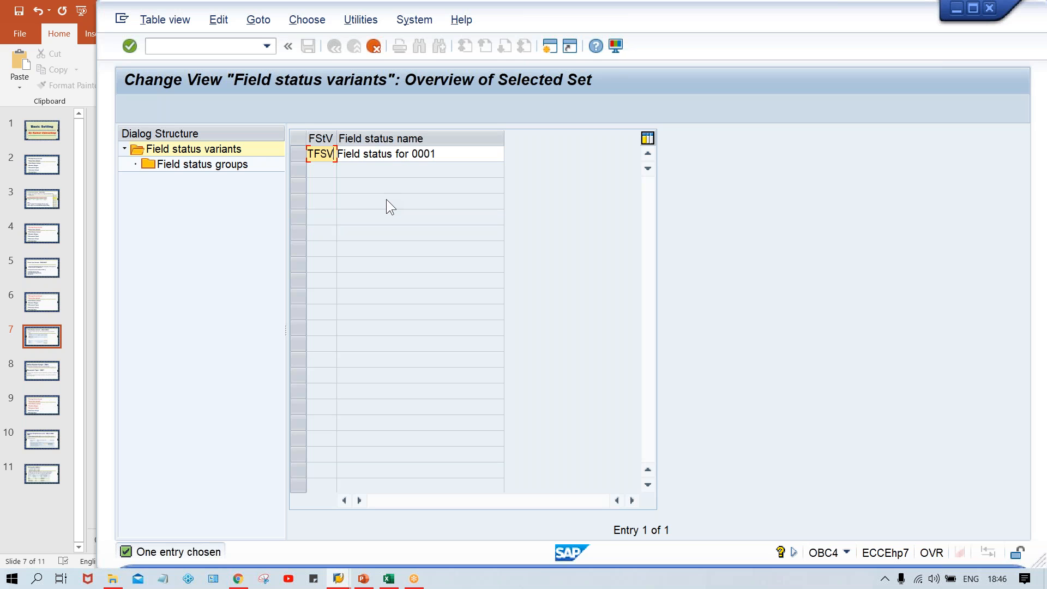
key("Tab")
key("Delete")
key("Delete")
key("Delete")
key("Delete")
key("Delete")
key("Delete")
key("Delete")
key("Delete")
key("Delete")
key("Delete")
key("Delete")
key("Delete")
key("Delete")
key("Delete")
key("Delete")
key("Delete")
key("Delete")
key("Delete")
key("Delete")
key("Delete")
key("Delete")
key("Down")
key("Return")
key("Return")
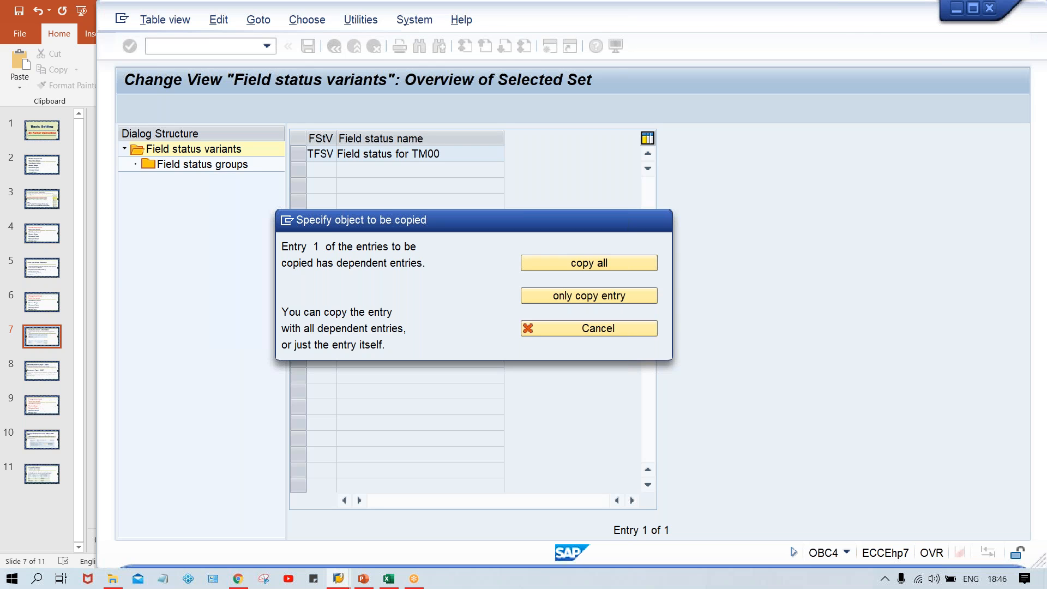
key("Return")
key("Return")
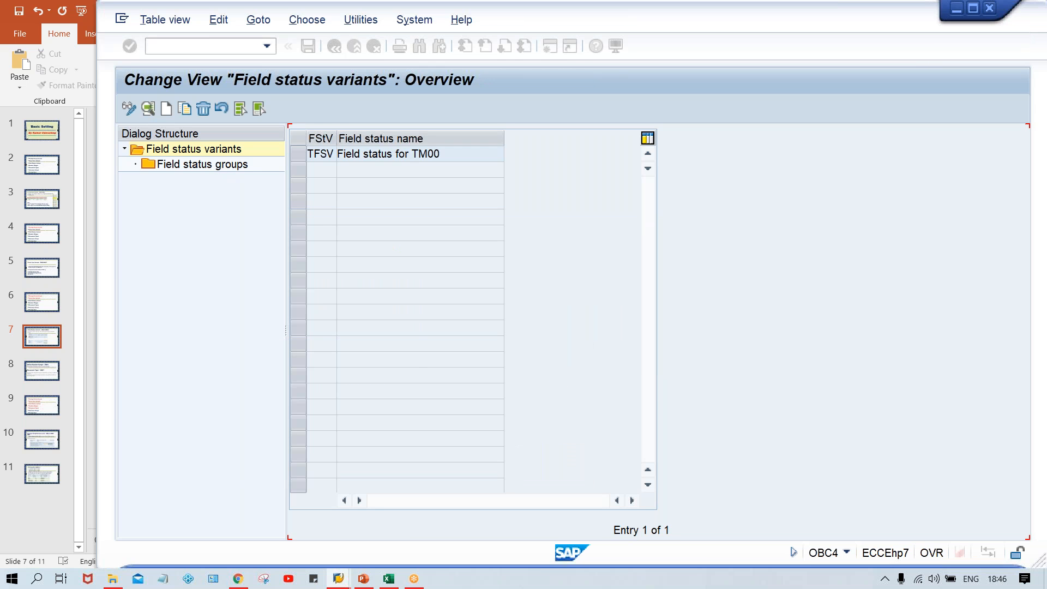
key("ctrl+s")
key("Return")
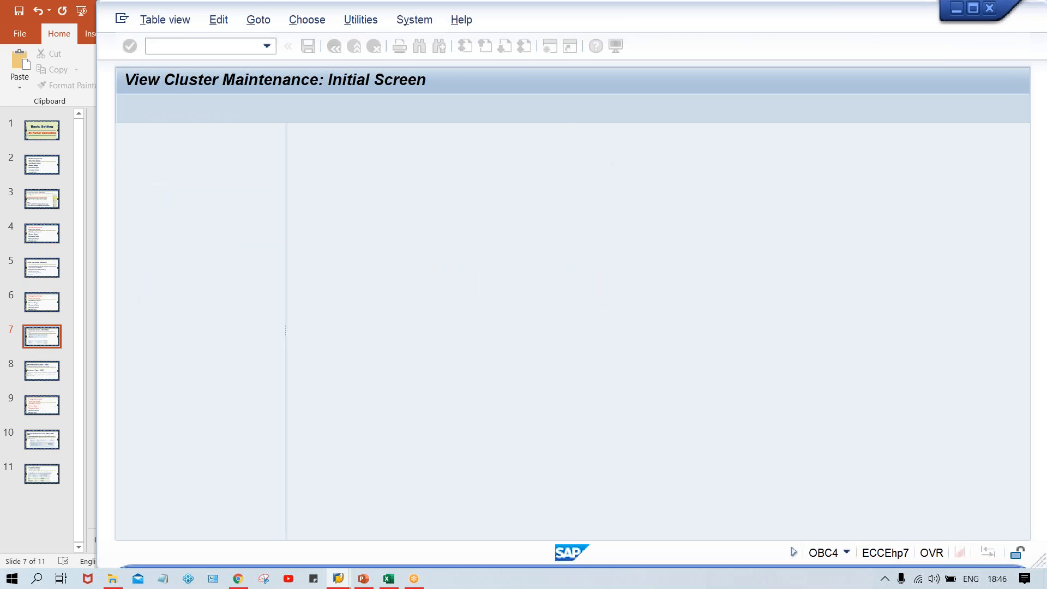
Step: Reopen transaction OBC5 from the command field history
left_click(213, 46)
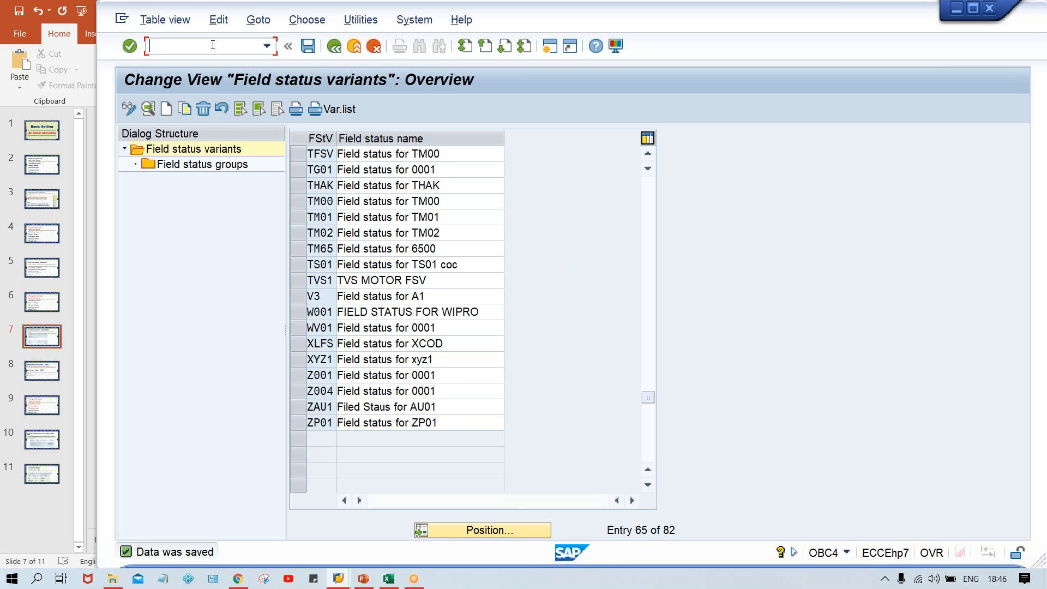
left_click(264, 49)
left_click(233, 74)
key("Return")
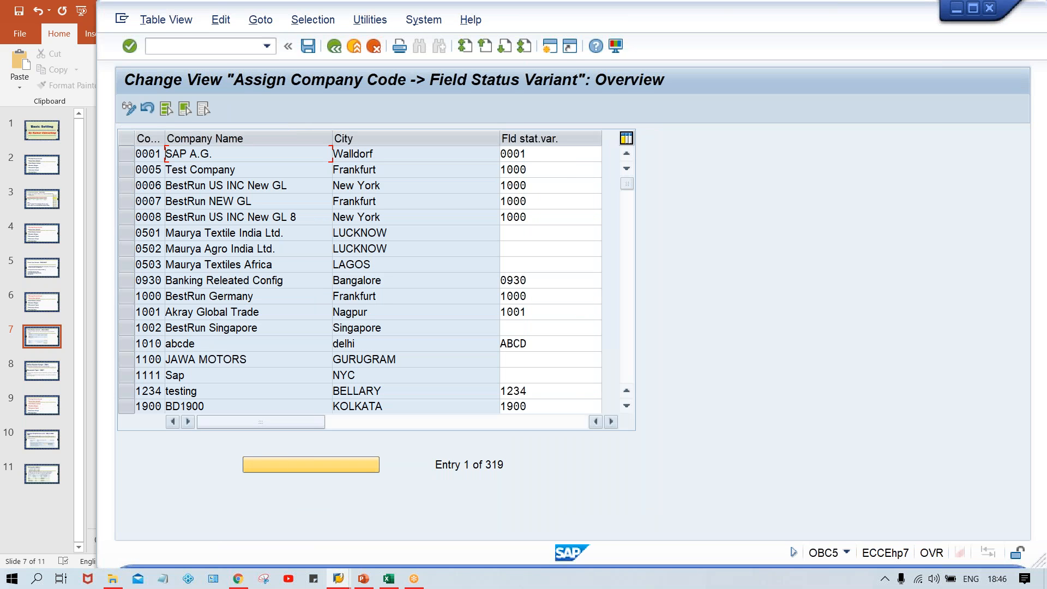
Step: Assign field status variant TFSV to company code TM00 and save it under the proposed customizing request
left_click(310, 460)
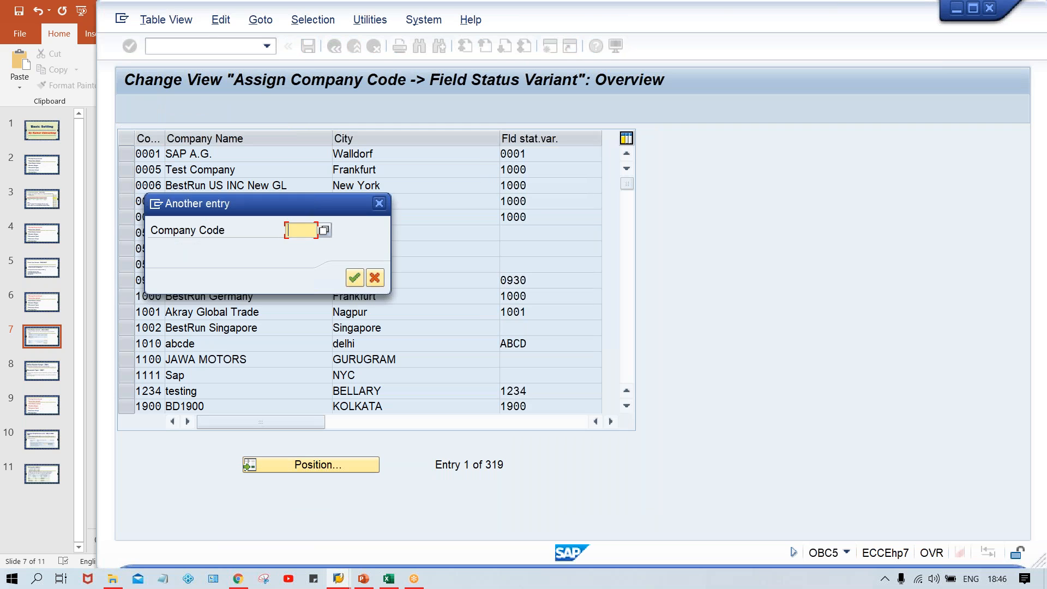
type("TM00")
key("Return")
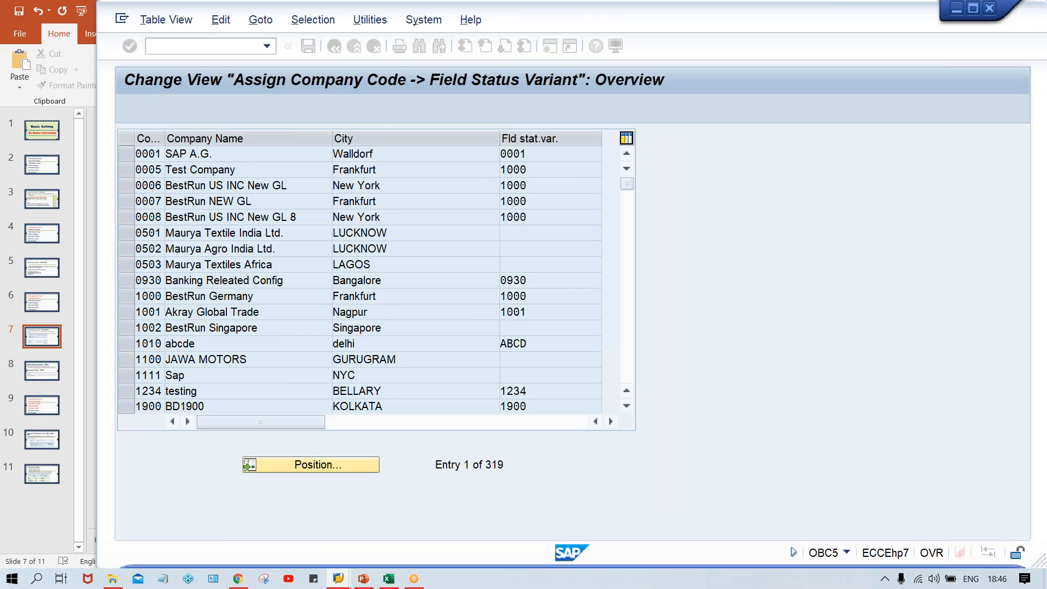
left_click(538, 155)
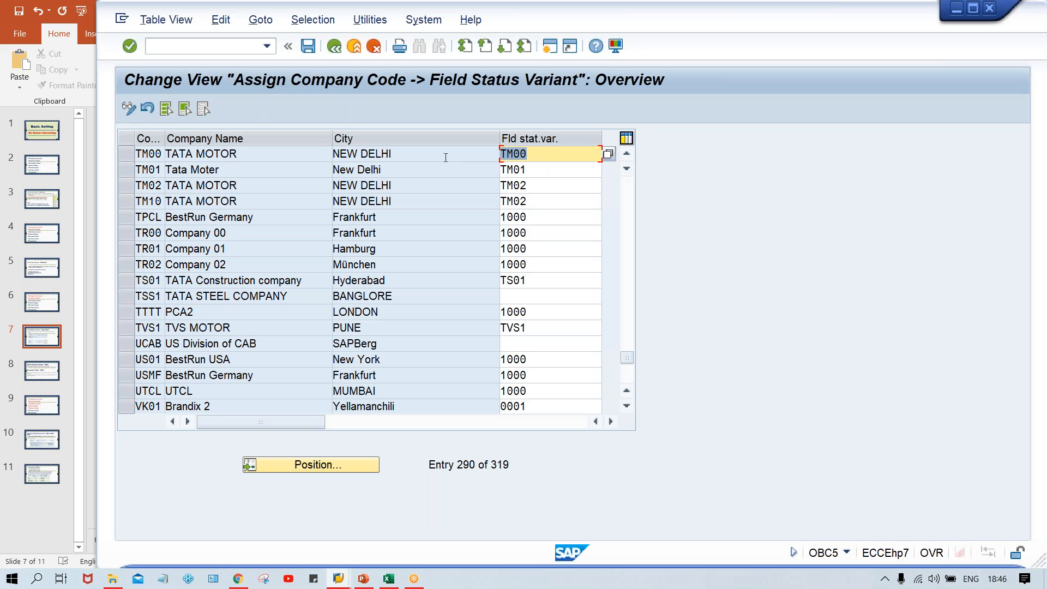
key("BackSpace")
key("Down")
key("Return")
key("ctrl+s")
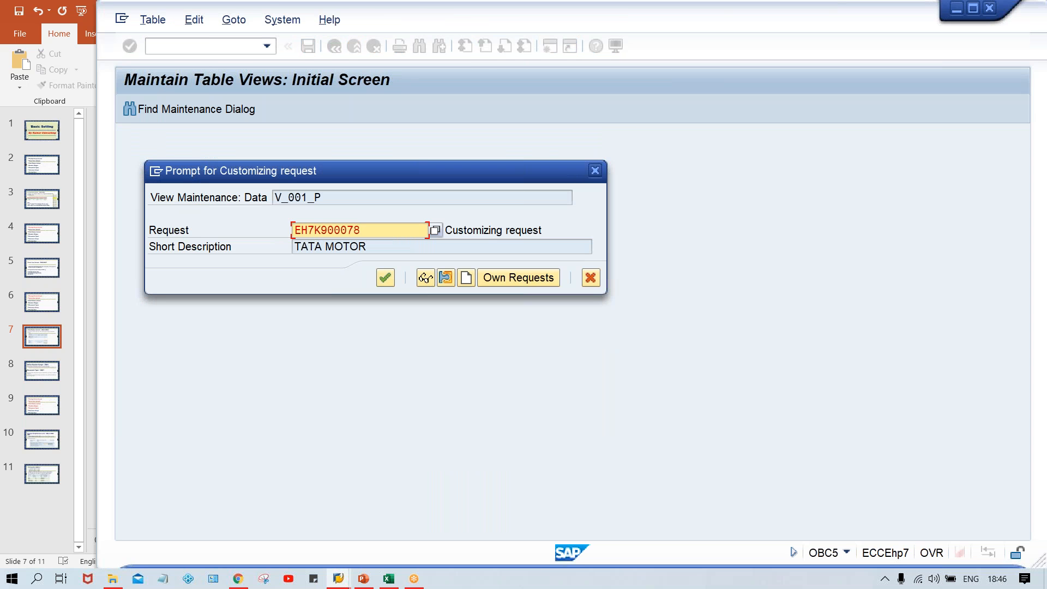
key("Return")
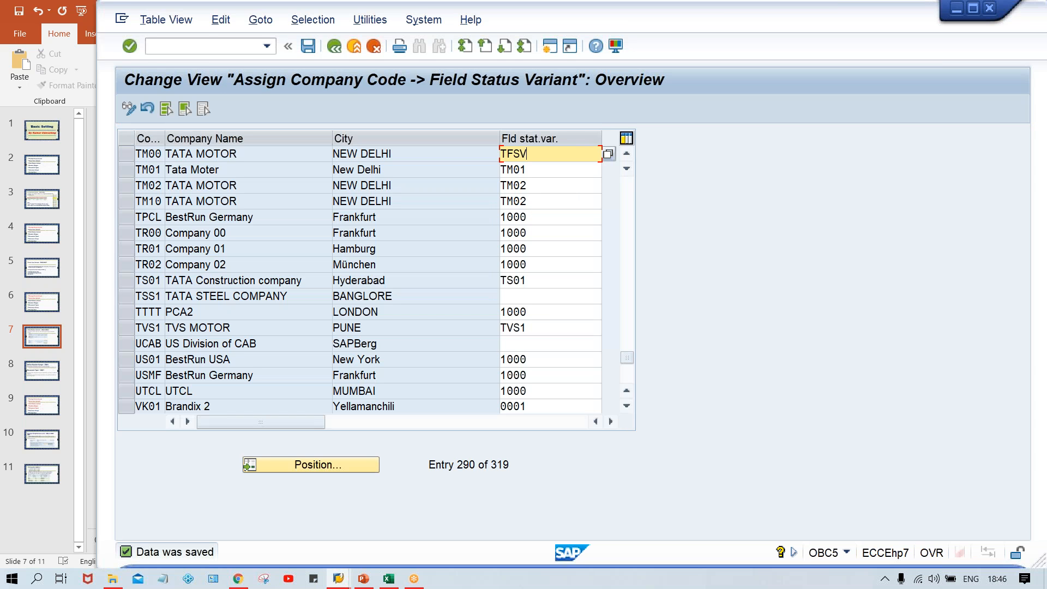